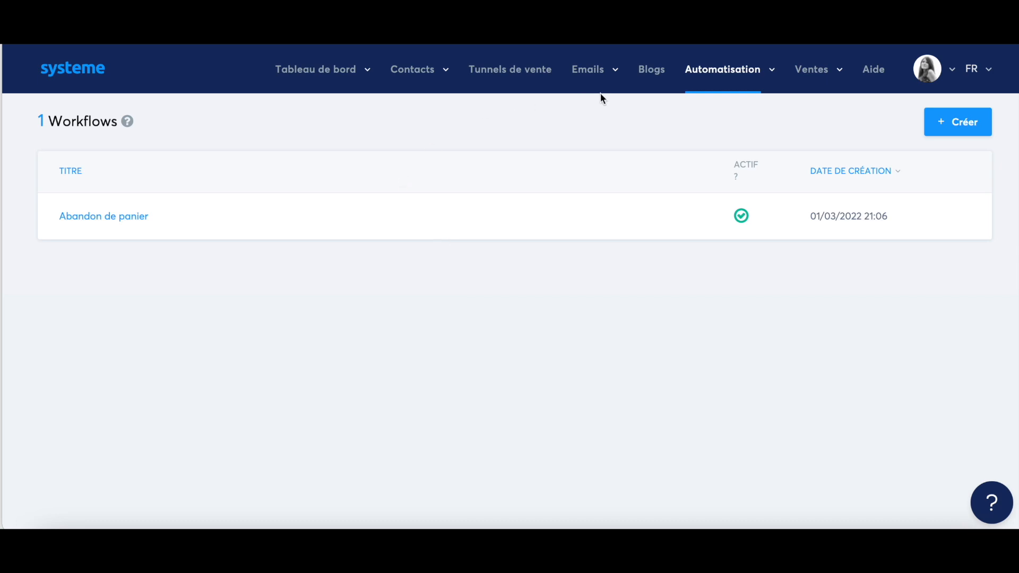
Step: Create a contact tag named "abandon de panier (2)"
left_click(406, 69)
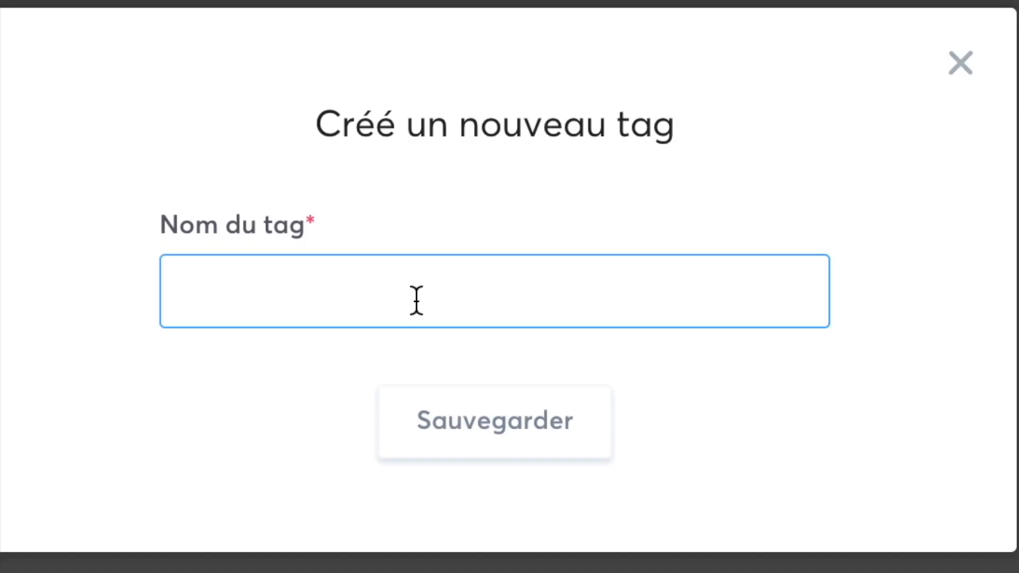
left_click(416, 298)
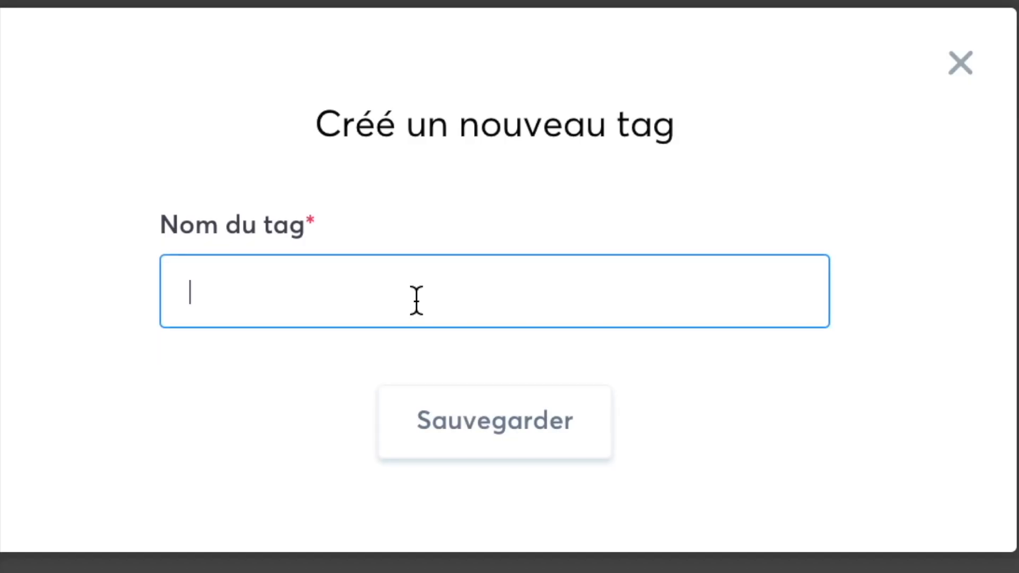
type("abandon de panier (2")
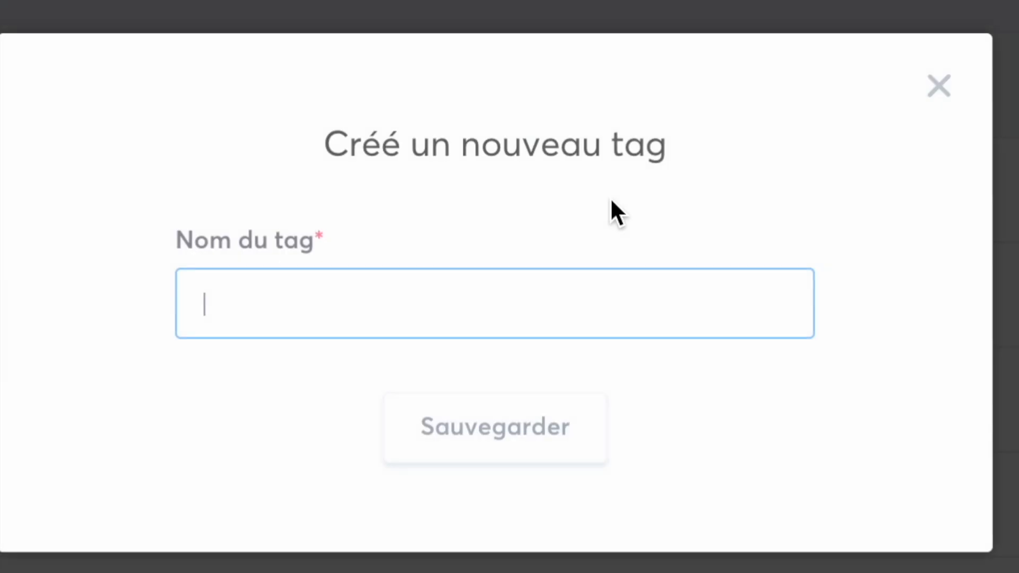
Step: Create a second contact tag named "client formation X"
left_click(265, 289)
type("client")
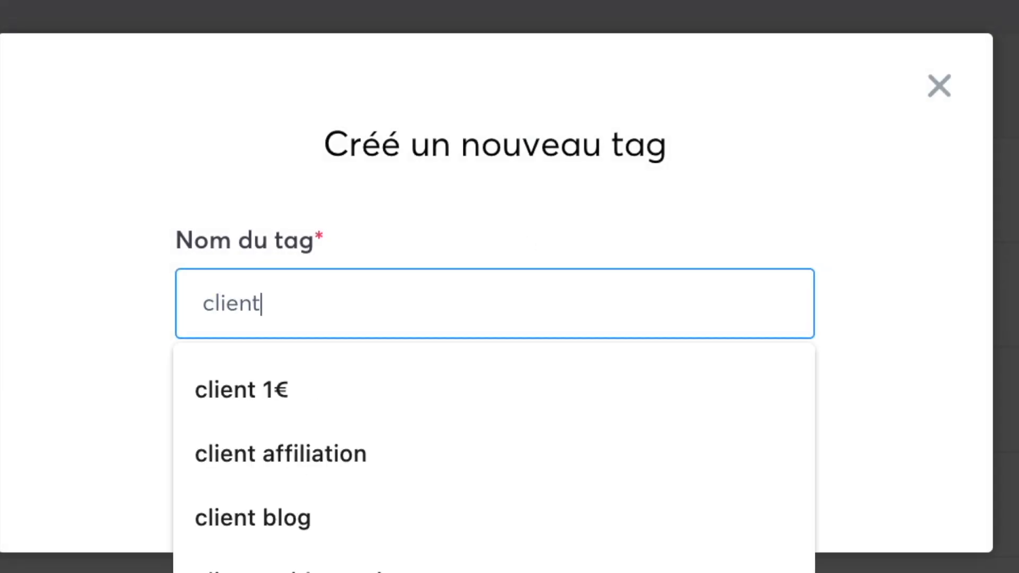
type(" formation ")
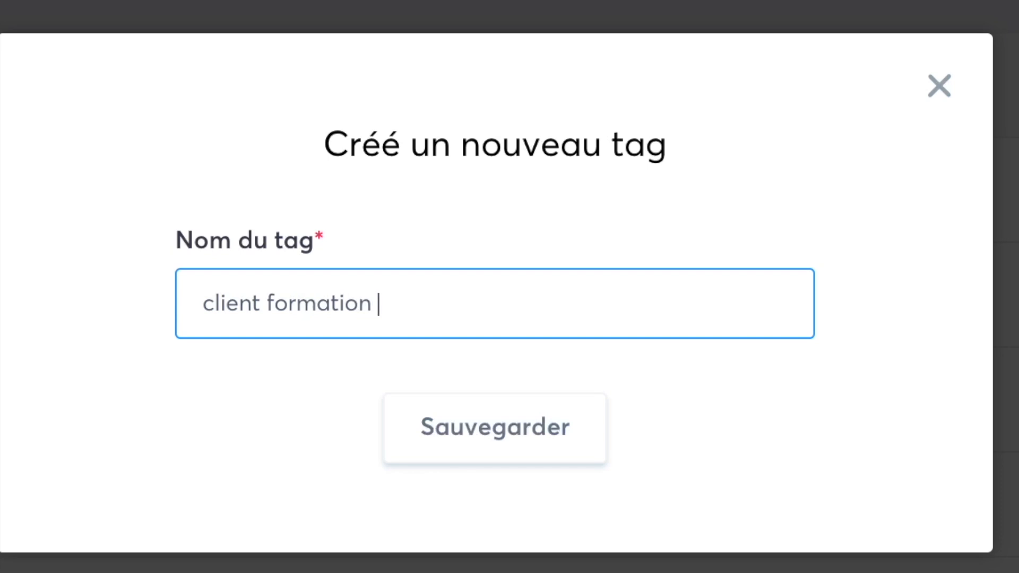
type("X")
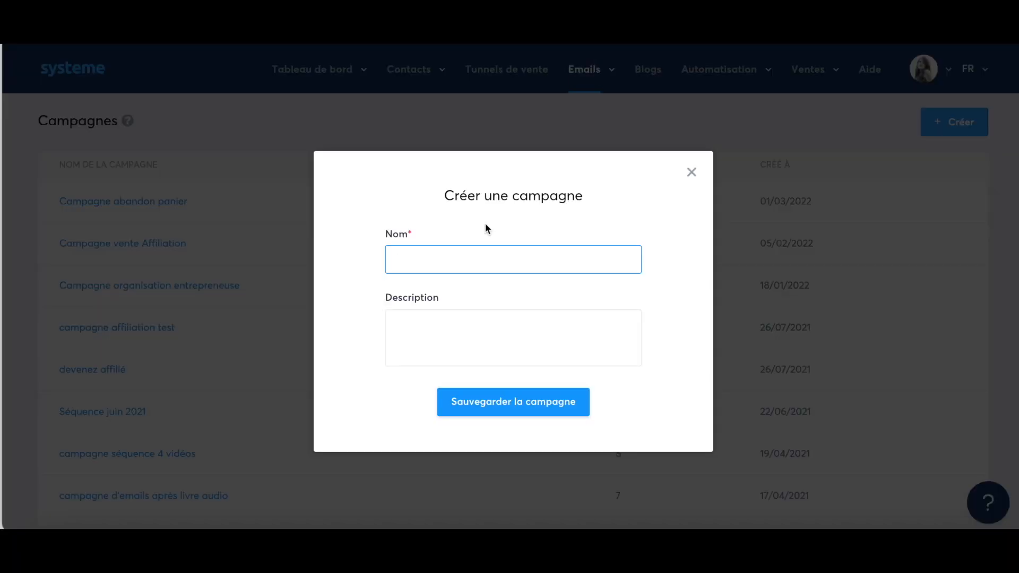
Step: Create an email campaign named "Campagne abandon panier" without a description
type("campagne affiliation test")
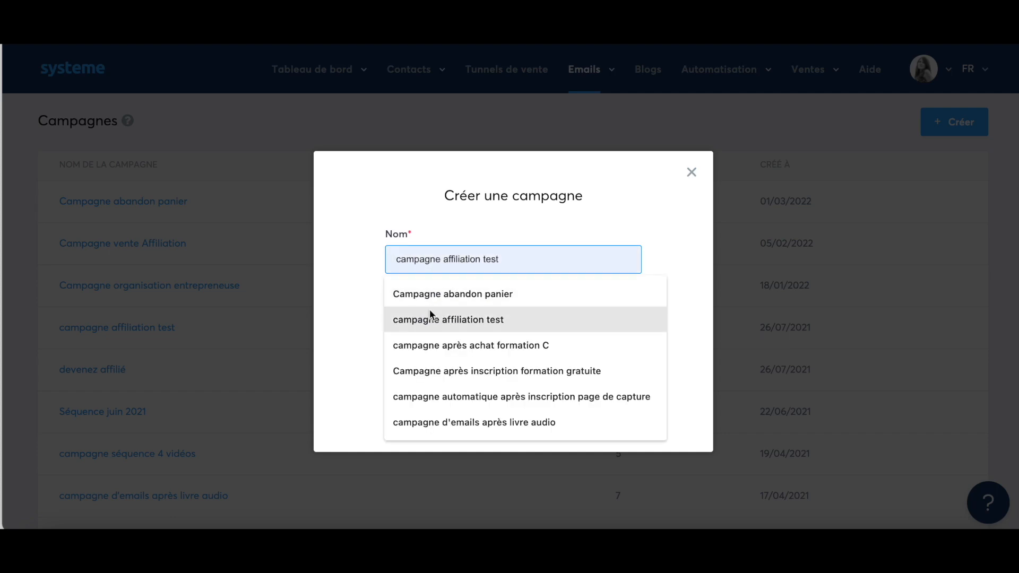
left_click(431, 294)
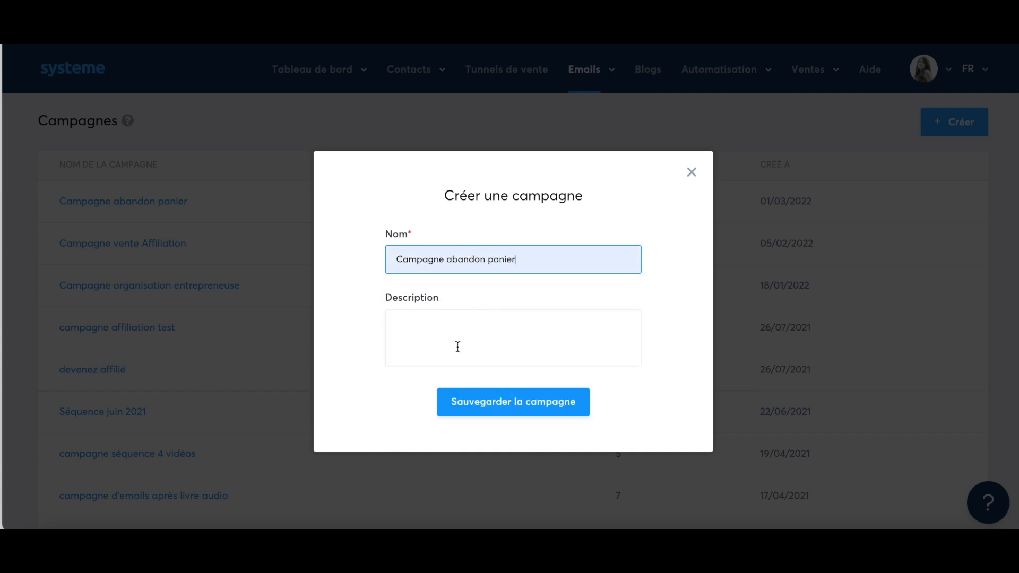
left_click(496, 406)
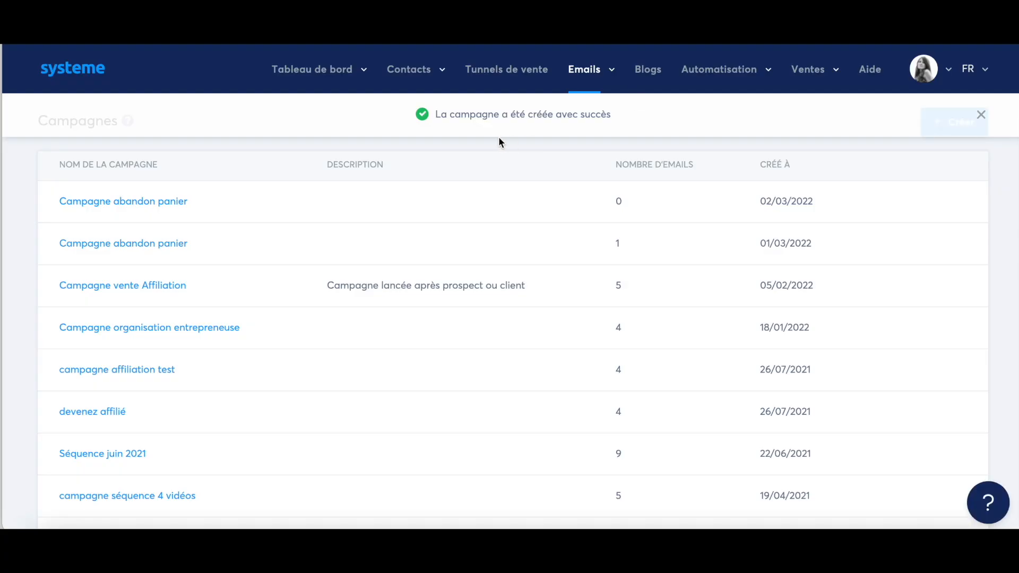
Step: In the new campaign, create a classic-editor email step with the subject "est-ce qu'il y a un souci avec le paiement ?"
left_click(150, 200)
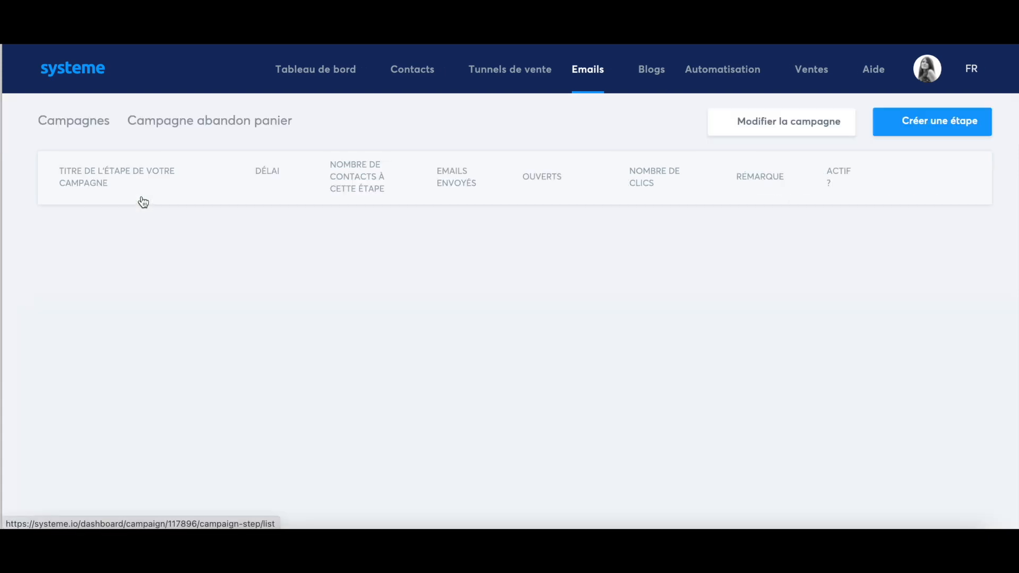
left_click(899, 124)
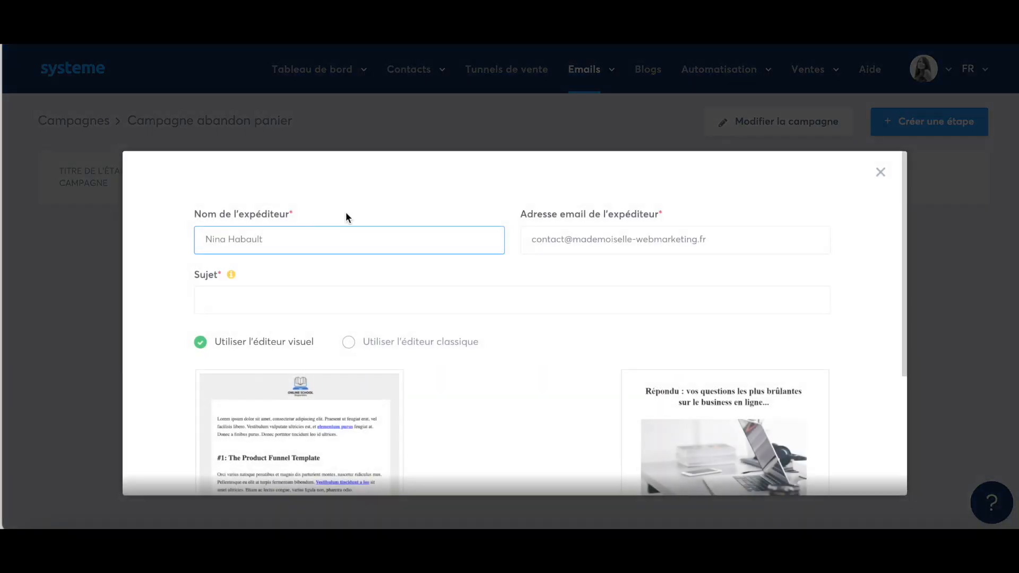
left_click(262, 300)
type("est-ce qu'il y a un")
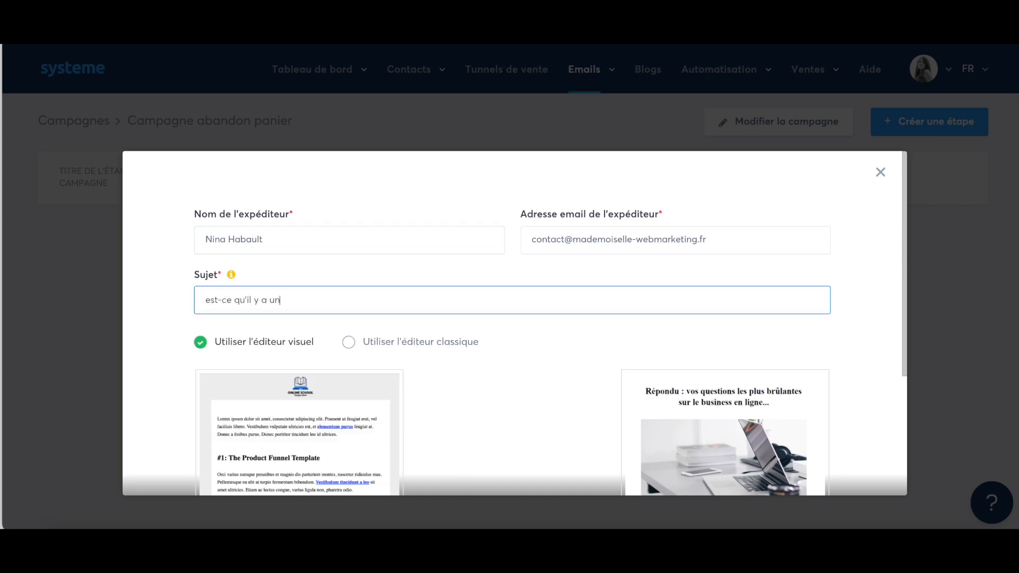
type(" souci avec le paiement ?")
left_click(348, 342)
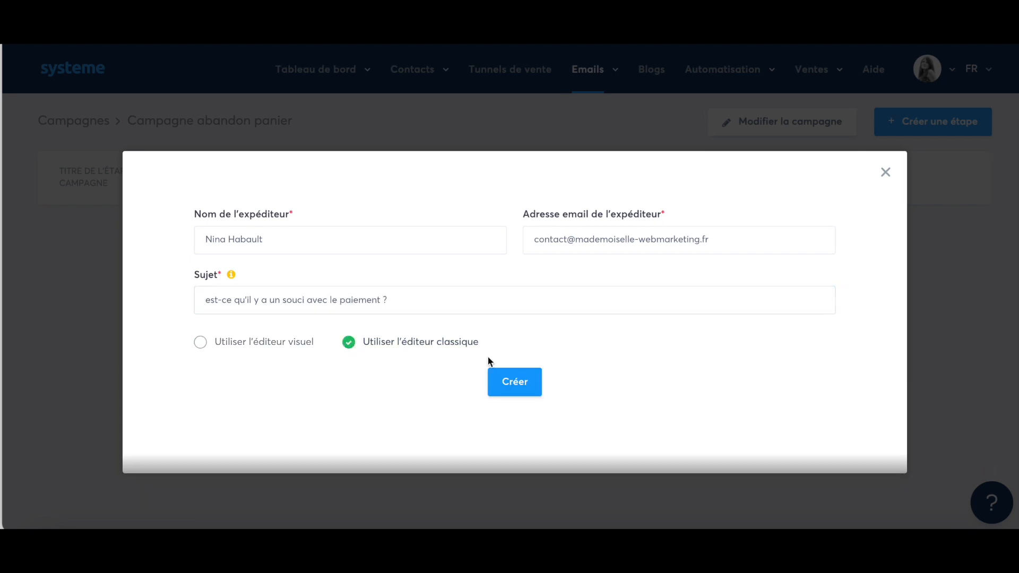
left_click(521, 382)
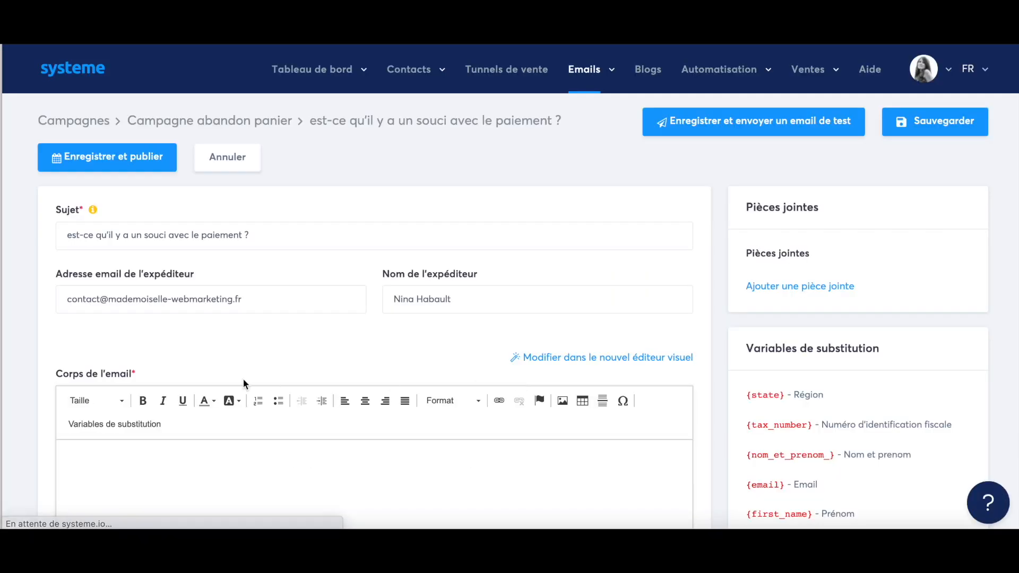
Step: Begin the email body with "Bonjour," and the line "Je vois que vous vous êtes inscrit au bon de commande de la formation X"
scroll(243, 378, "down", 3)
left_click(159, 323)
type("Bonjour,")
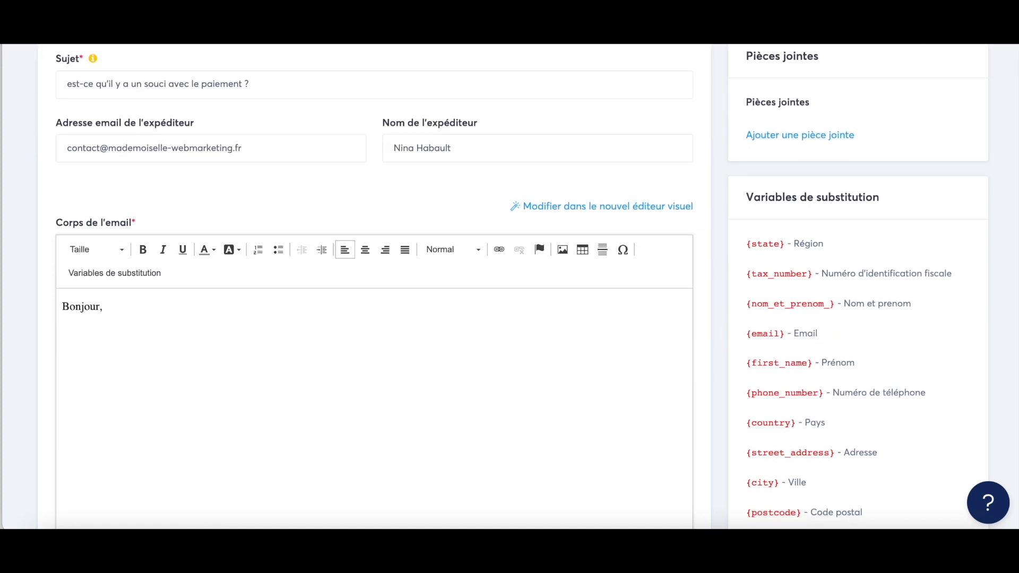
key("Return")
type("Je vois que vous vous êtes inscrit à")
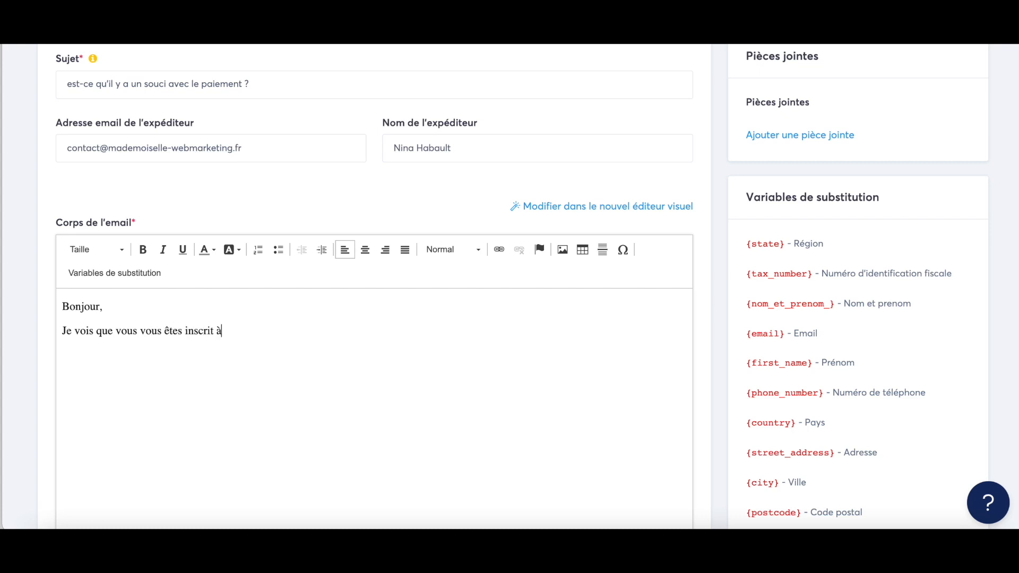
key("BackSpace")
key("BackSpace")
type("au bon de commande de la formation X")
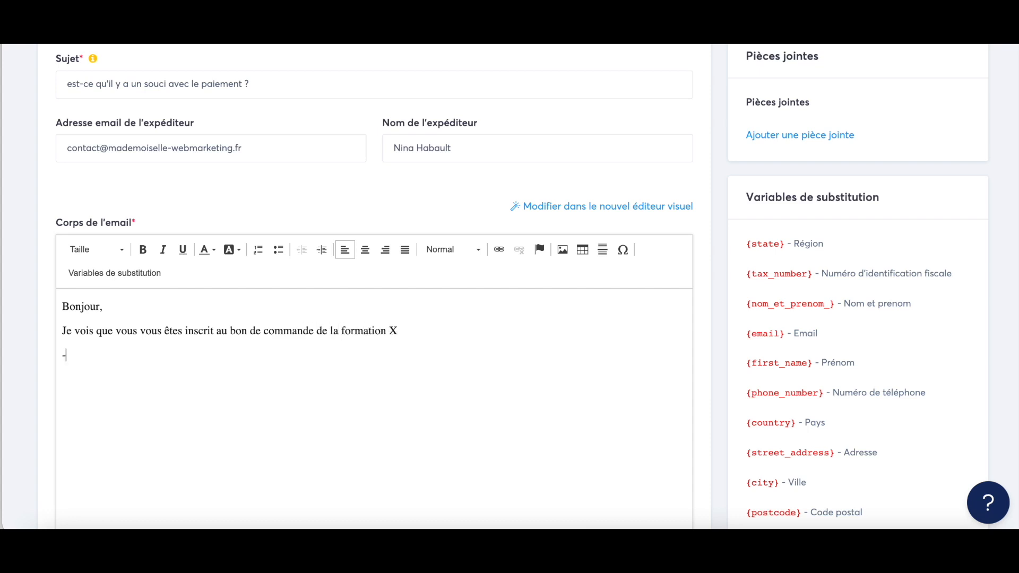
Step: Add the separate lines "- le lien de la page de commande" and "- réduction avec un lien spécial" to the email body
type("le lien de la page de commande")
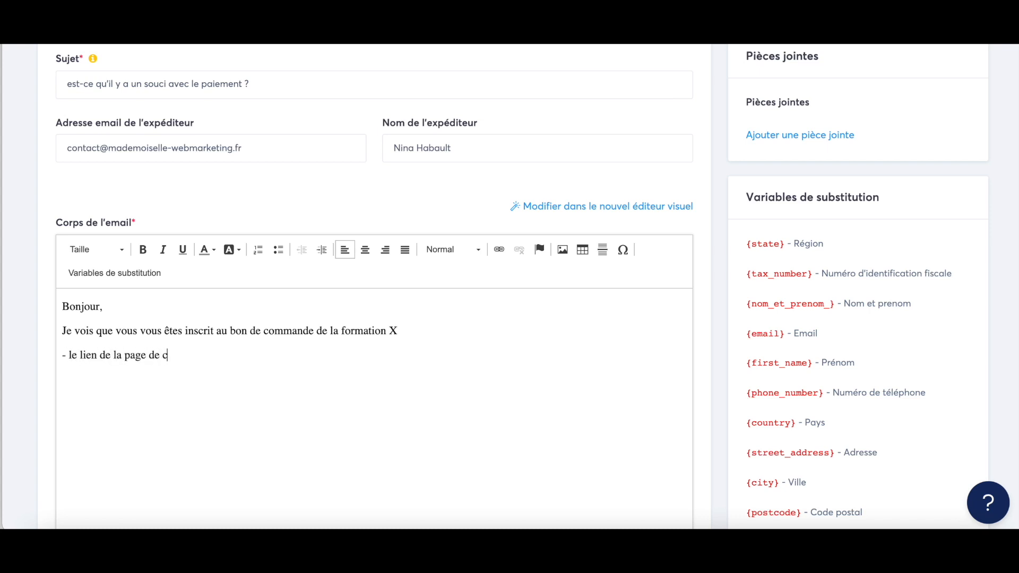
key("Return")
type("- réduction")
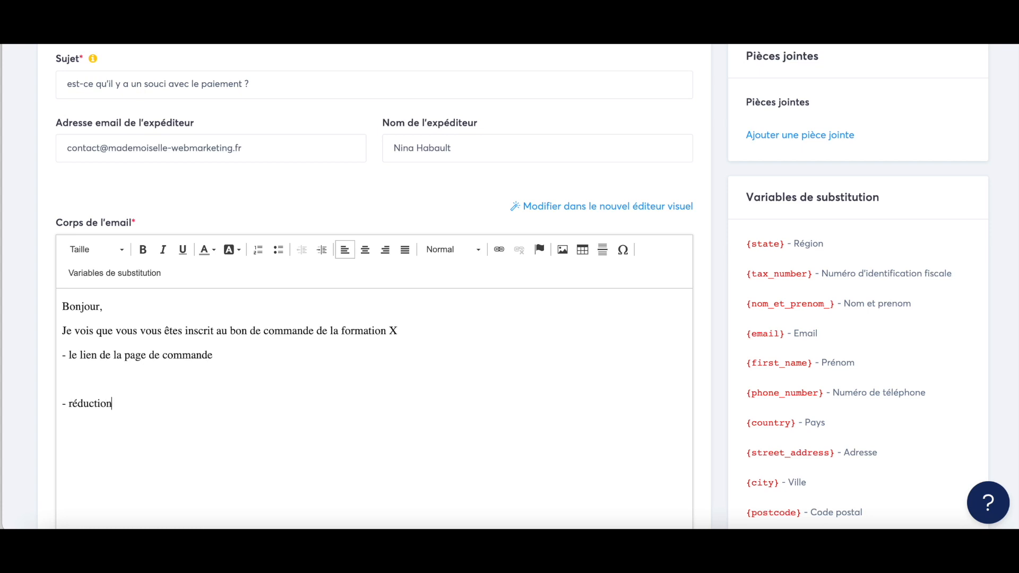
type(" ave cun lo")
key("BackSpace")
key("BackSpace")
key("BackSpace")
key("BackSpace")
key("BackSpace")
key("BackSpace")
key("BackSpace")
type("c un lien spécial")
Step: Add the separate lines "- code promo" and "- temps limité de promotion" to the end of the email body
key("Return")
type("- code promo ")
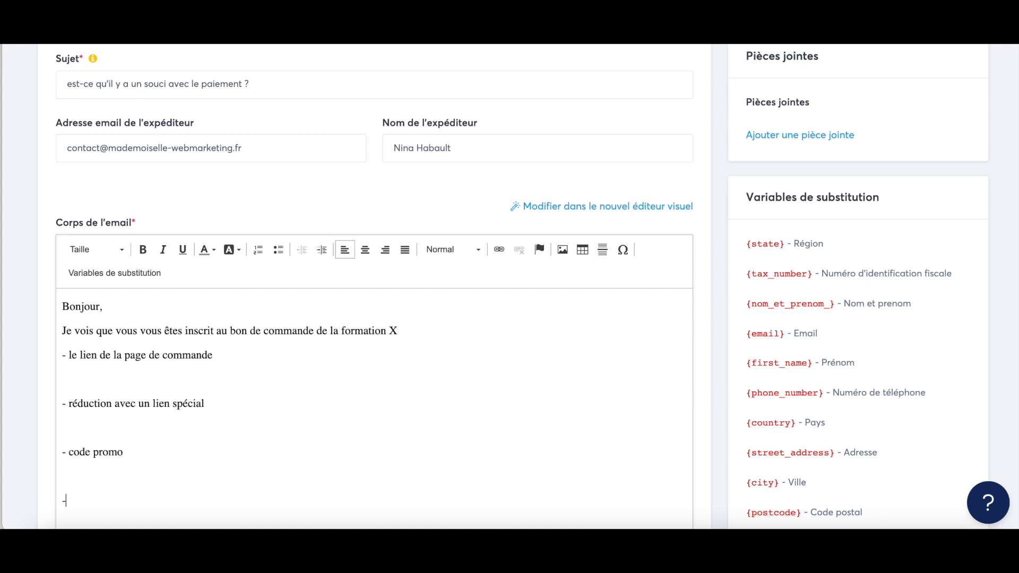
type("emps limité de promotion")
key("Return")
key("Return")
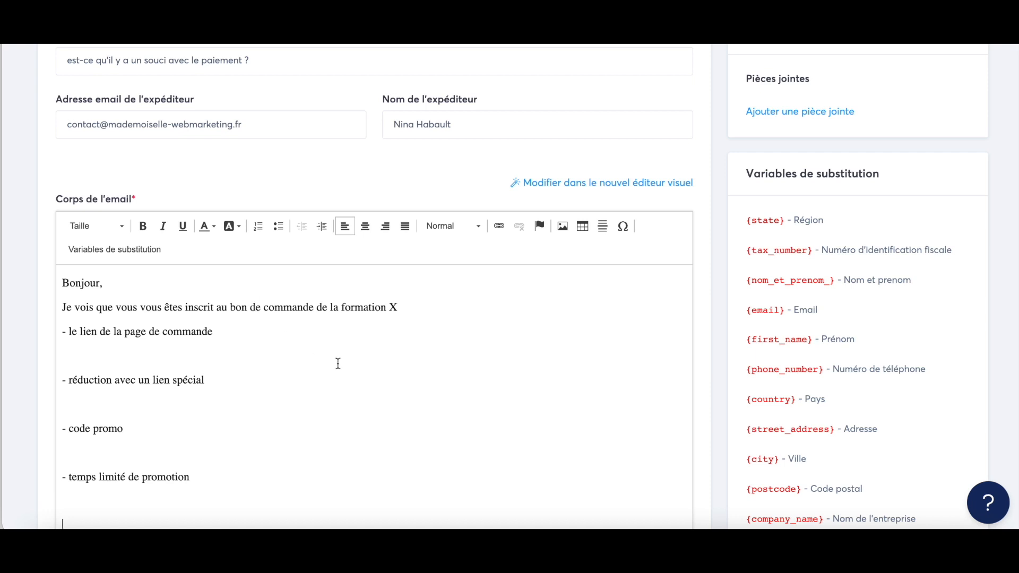
Step: Save and publish the campaign email with a delay of 0 minutes
scroll(417, 361, "down", 2)
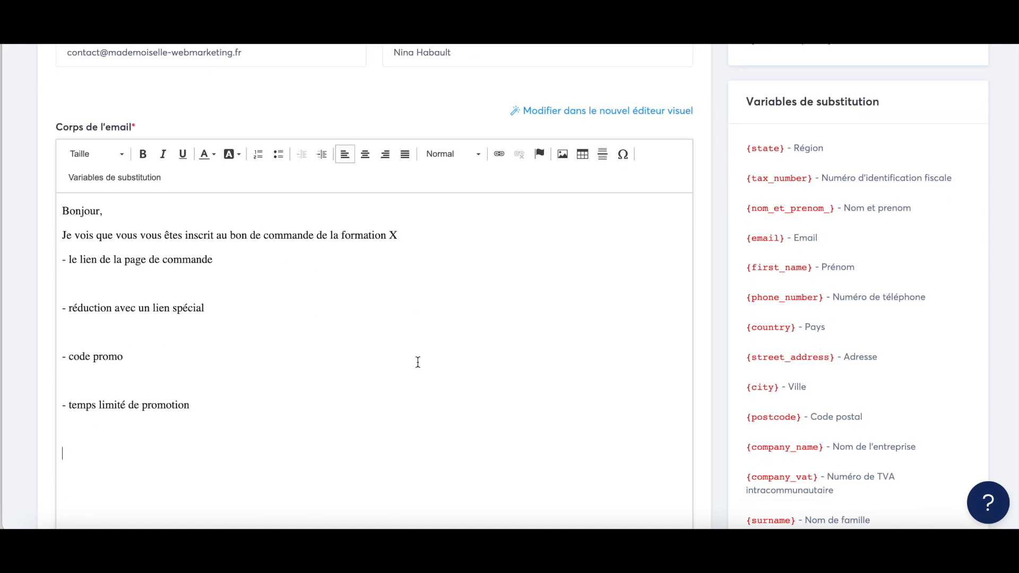
scroll(418, 361, "down", 4)
scroll(416, 359, "up", 9)
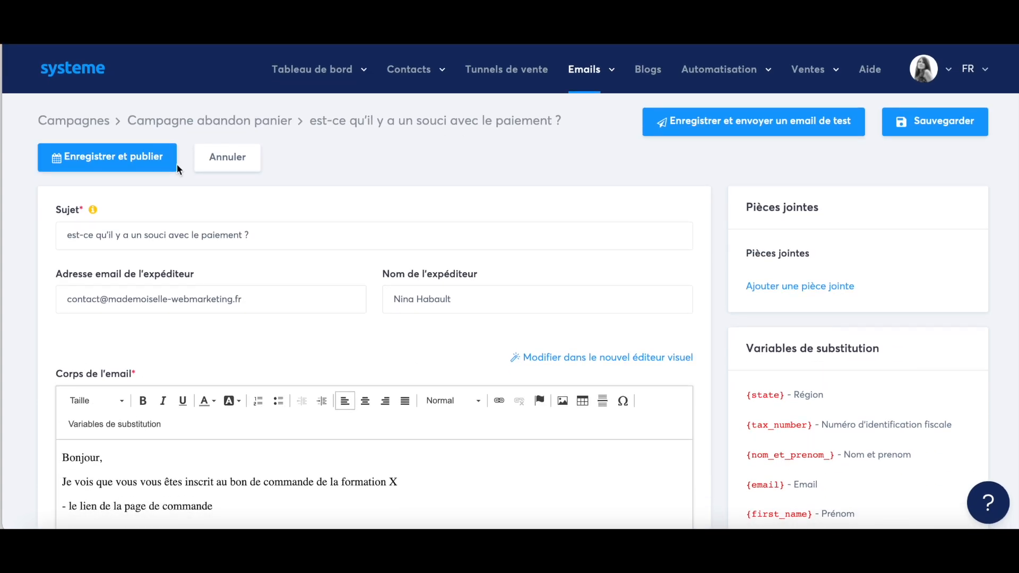
left_click(154, 169)
left_click(406, 241)
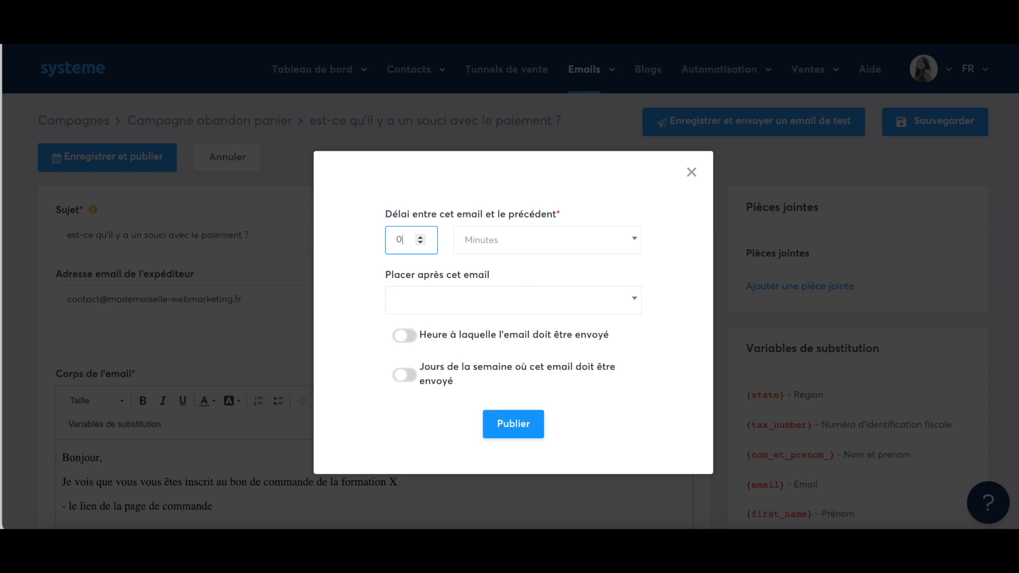
left_click(519, 425)
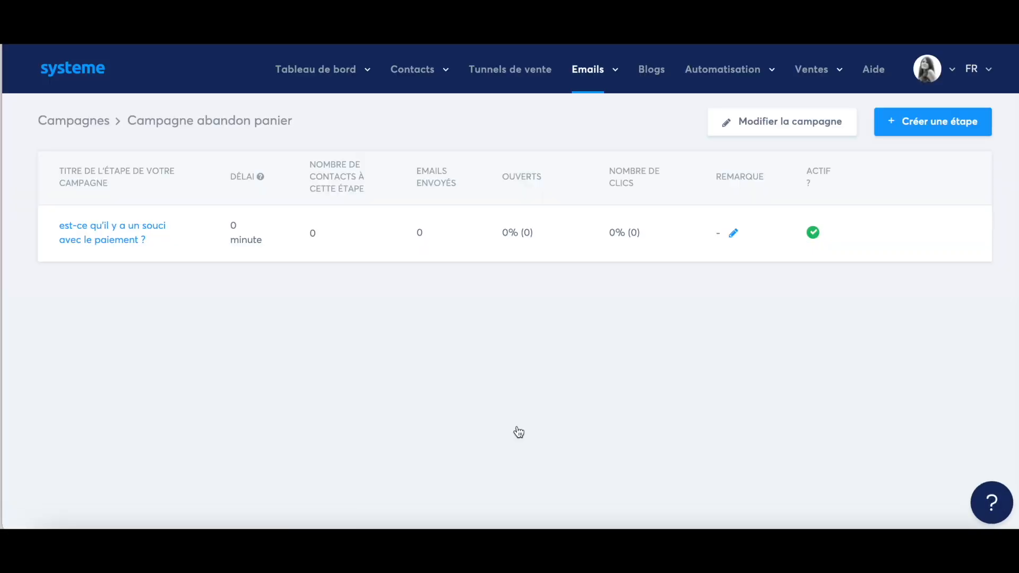
Step: Open the "Nouvelle vente" automation rule of the BDC premium payment page in the "Formation sur le PODCAST" funnel
mouse_move(831, 226)
left_click(505, 70)
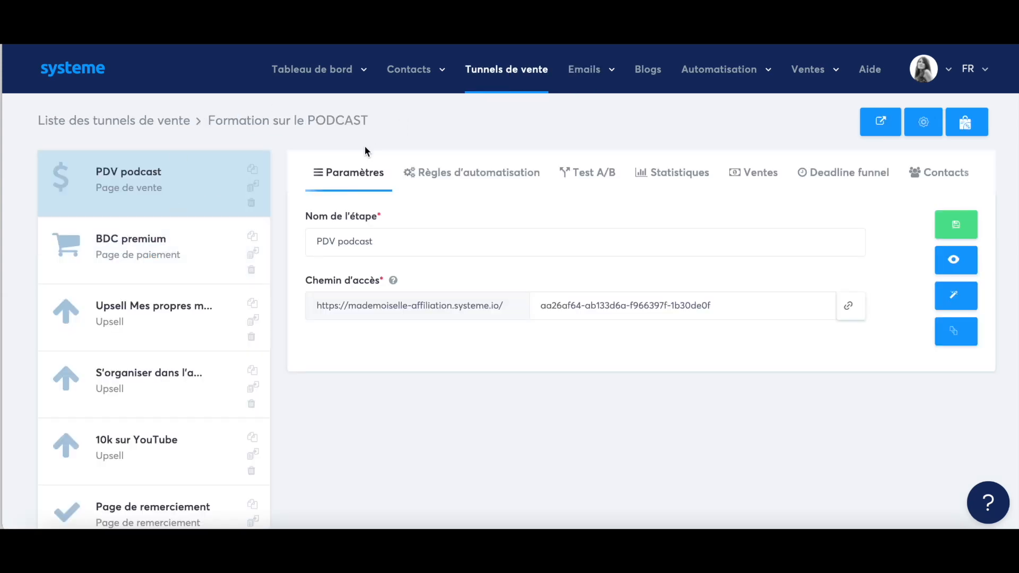
left_click(484, 176)
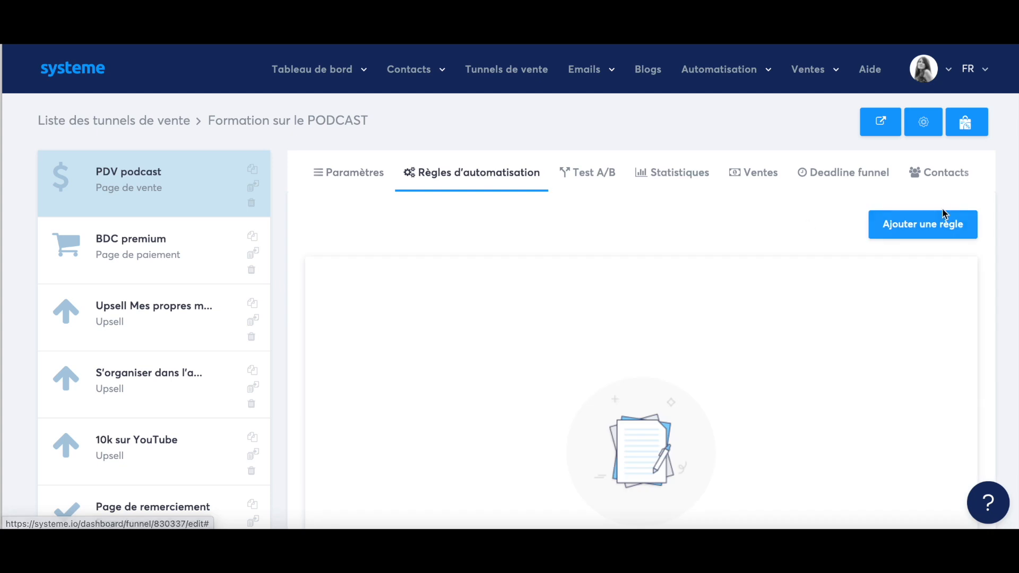
left_click(149, 248)
left_click(482, 190)
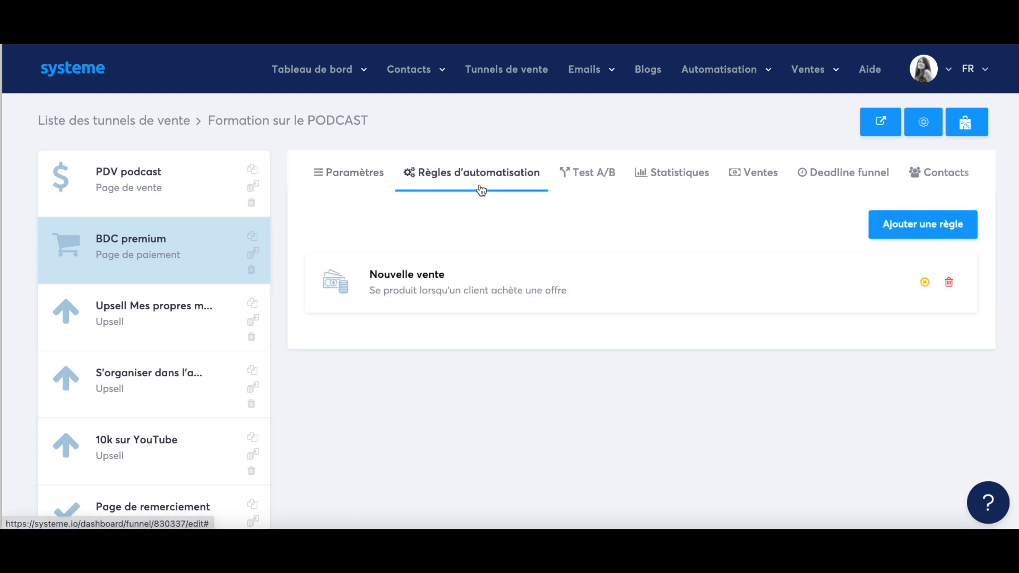
left_click(455, 290)
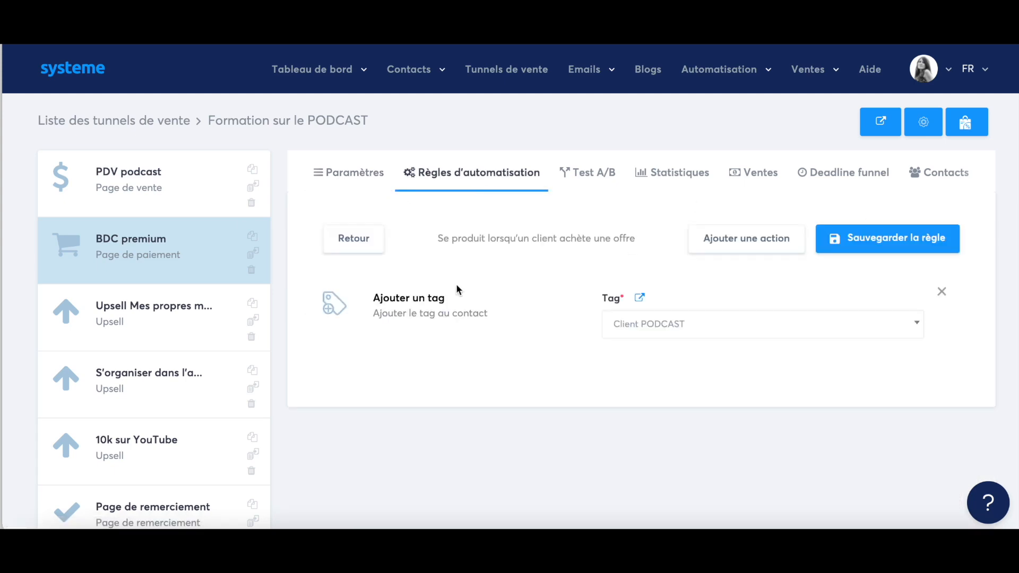
Step: Add an action to the rule that gives buyers the tag "client formation X", and save the rule
left_click(747, 252)
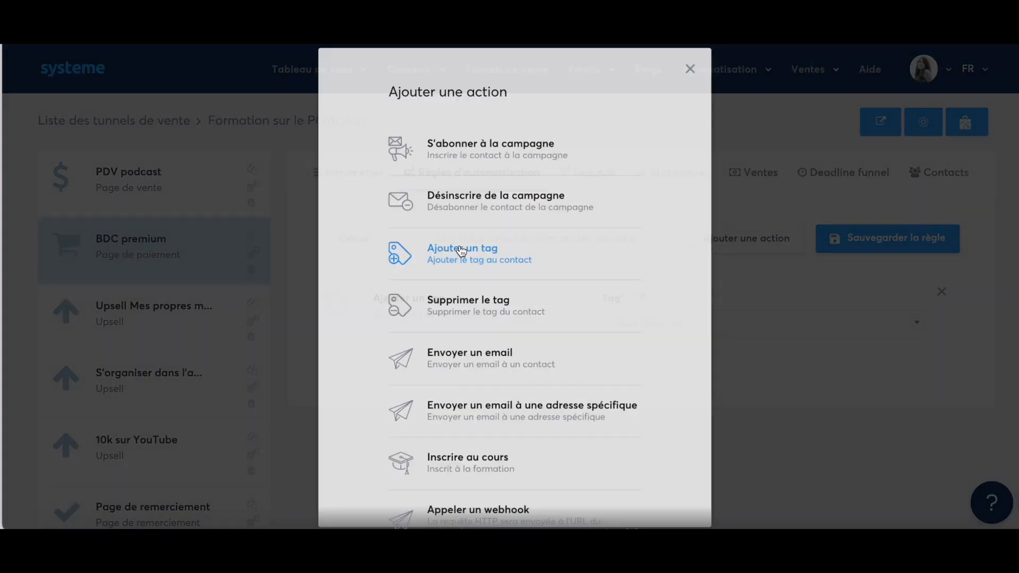
left_click(462, 251)
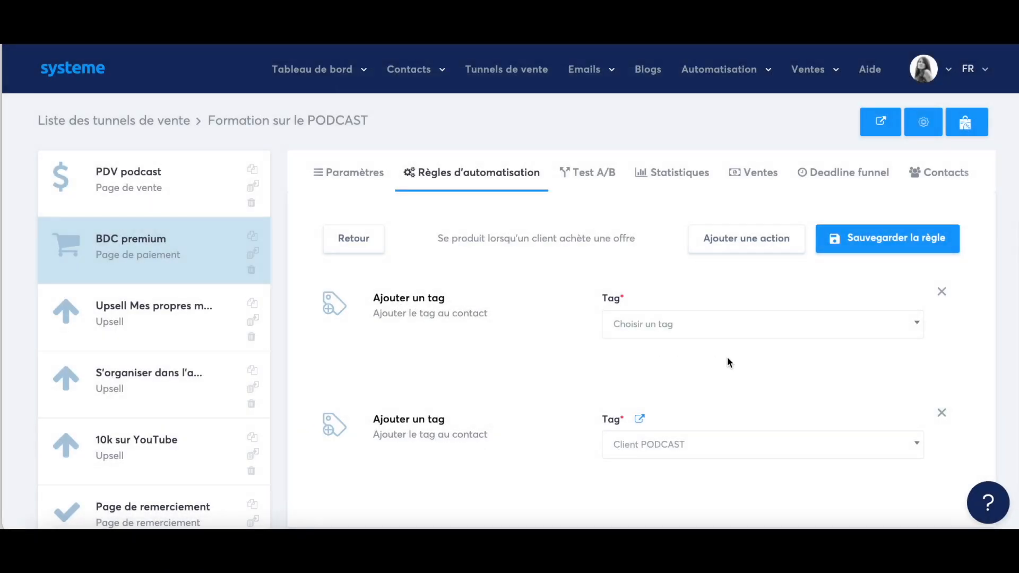
left_click(703, 325)
left_click(681, 410)
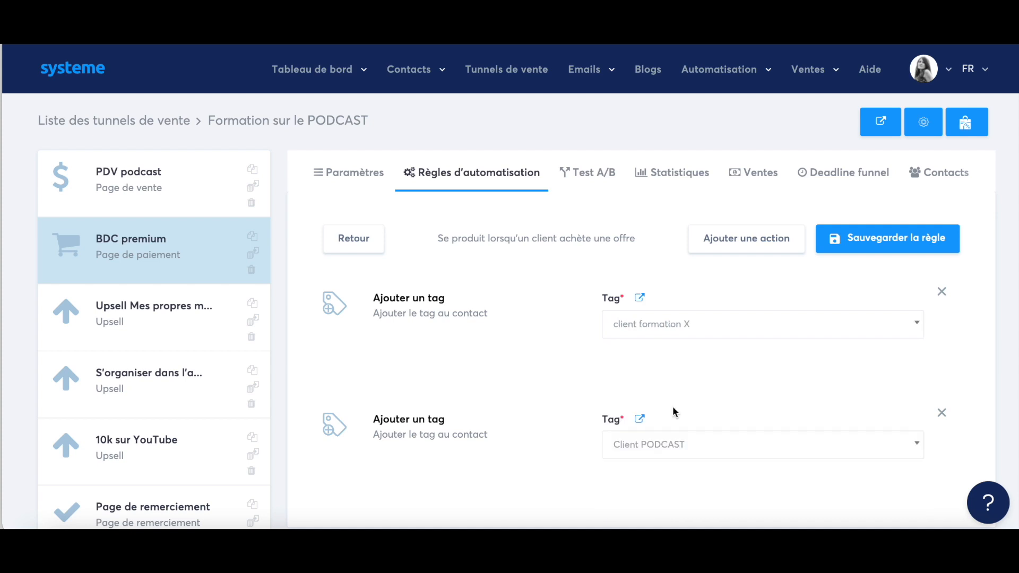
left_click(866, 248)
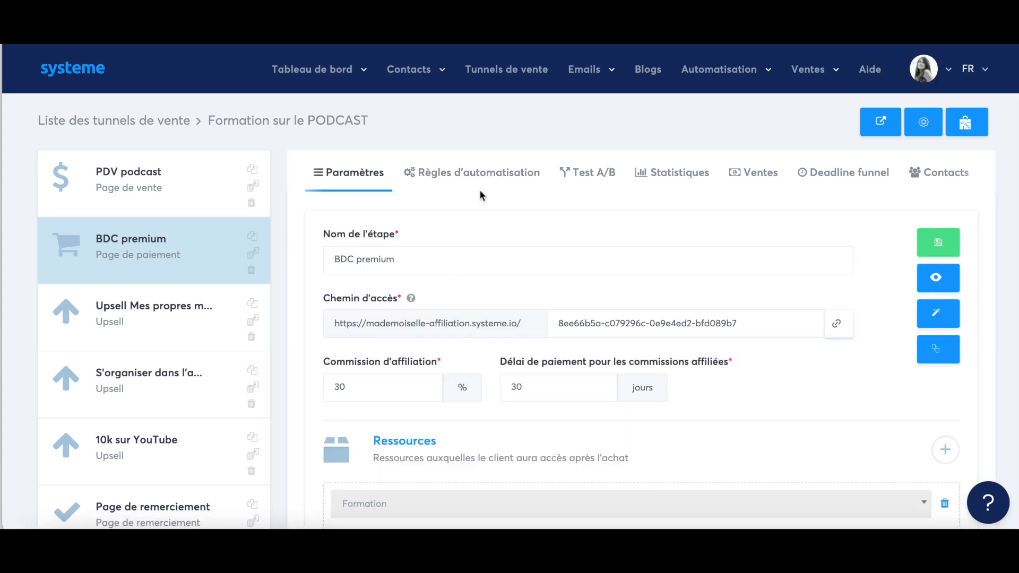
Step: Add an automation rule with the "Page visitée" trigger to the BDC premium payment page
left_click(480, 184)
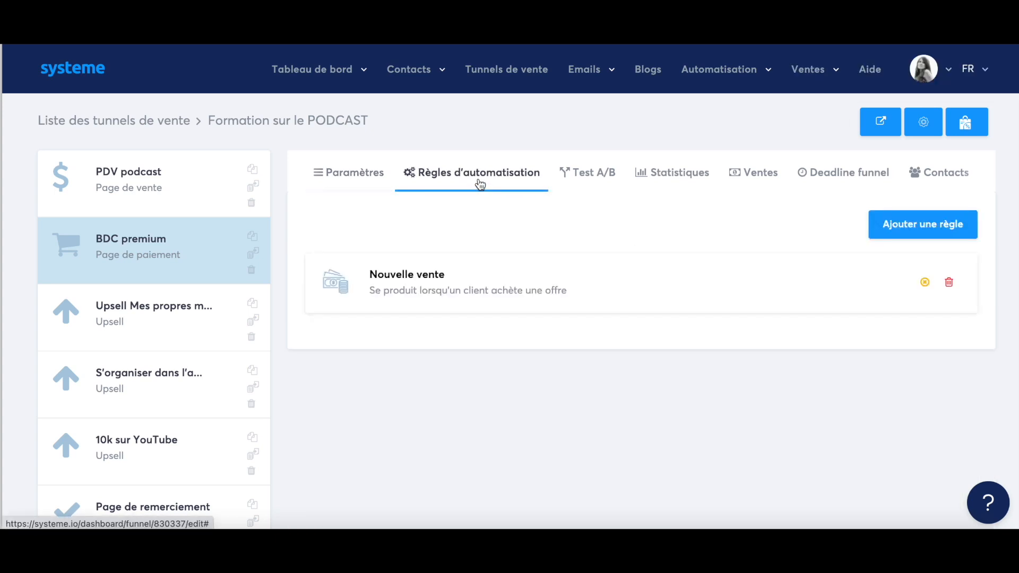
left_click(911, 235)
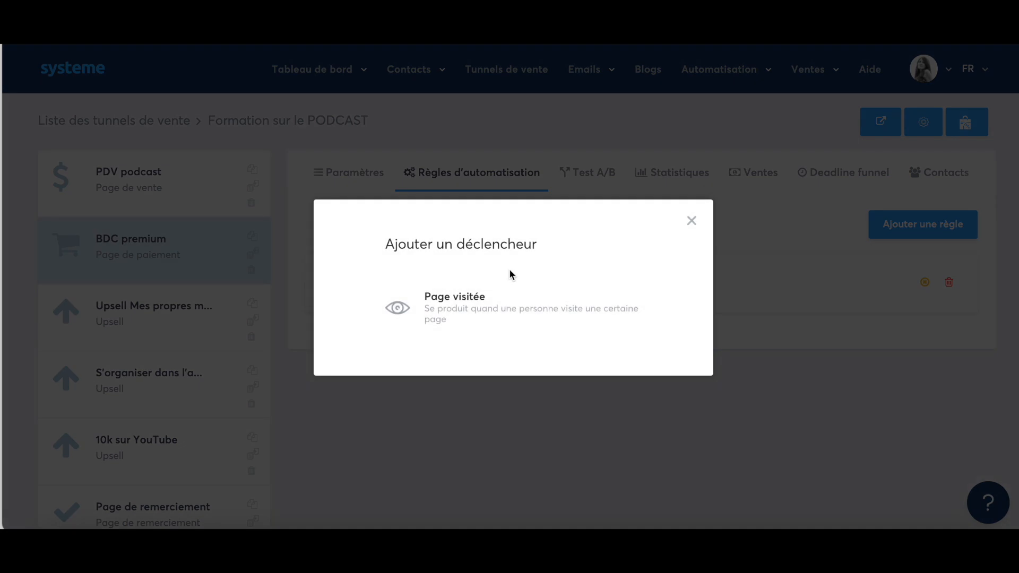
left_click(466, 307)
scroll(603, 348, "down", 1)
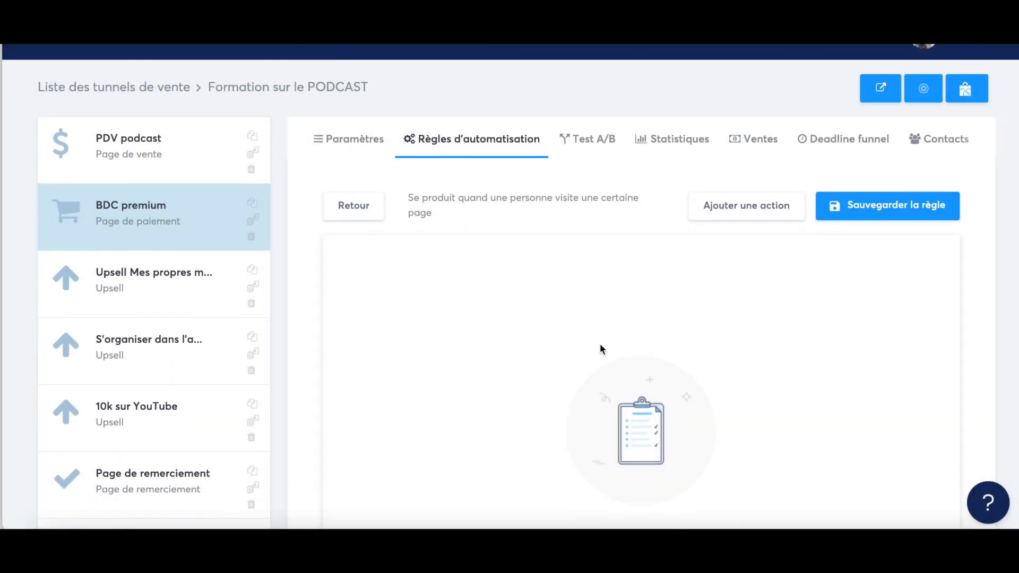
Step: Add an action to the page-visit rule that gives visitors the tag "abandon de panier (3)", and save the rule
left_click(750, 207)
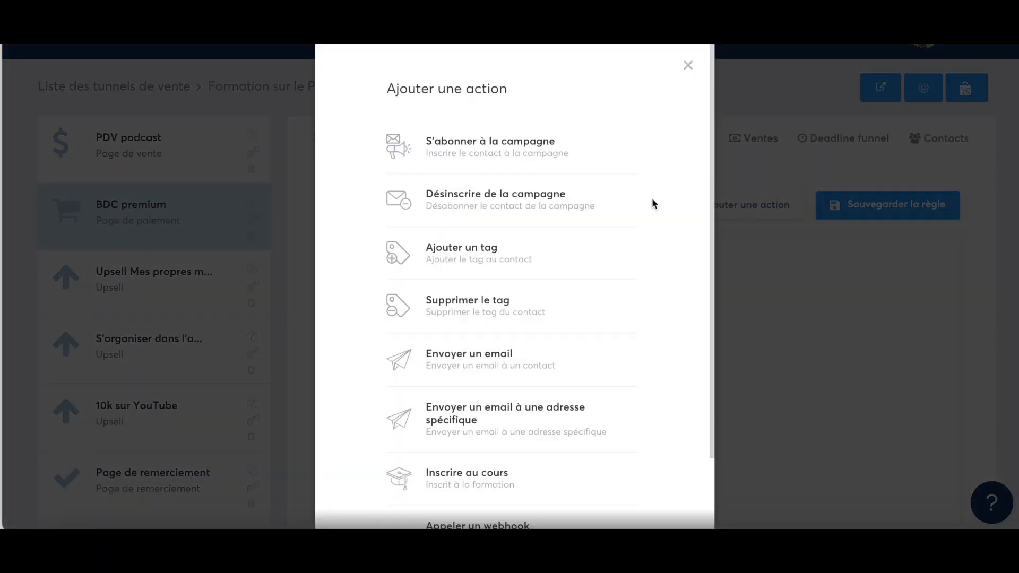
left_click(457, 257)
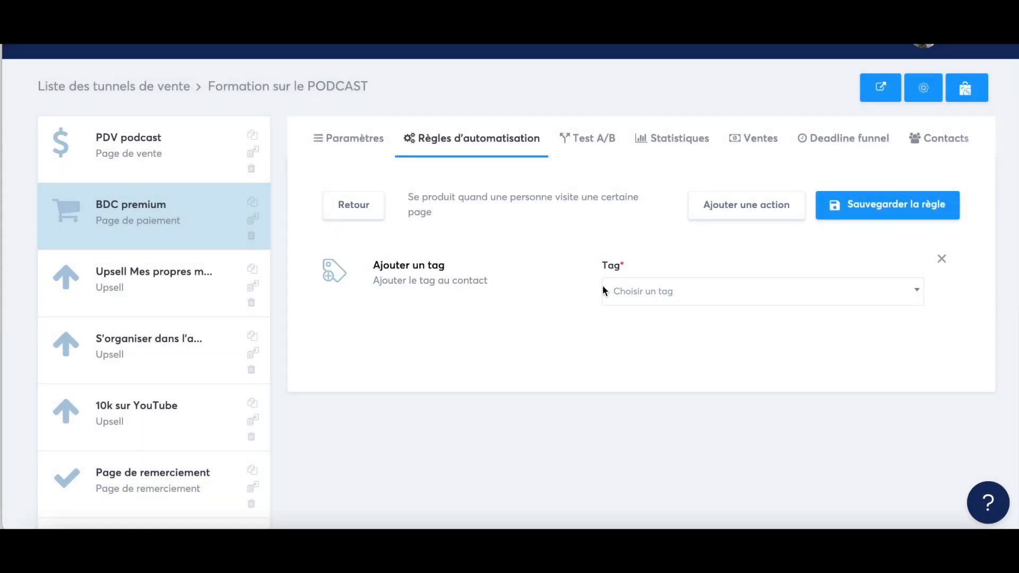
left_click(701, 290)
scroll(700, 386, "down", 5)
scroll(700, 386, "down", 1)
scroll(700, 386, "up", 6)
scroll(700, 386, "up", 6)
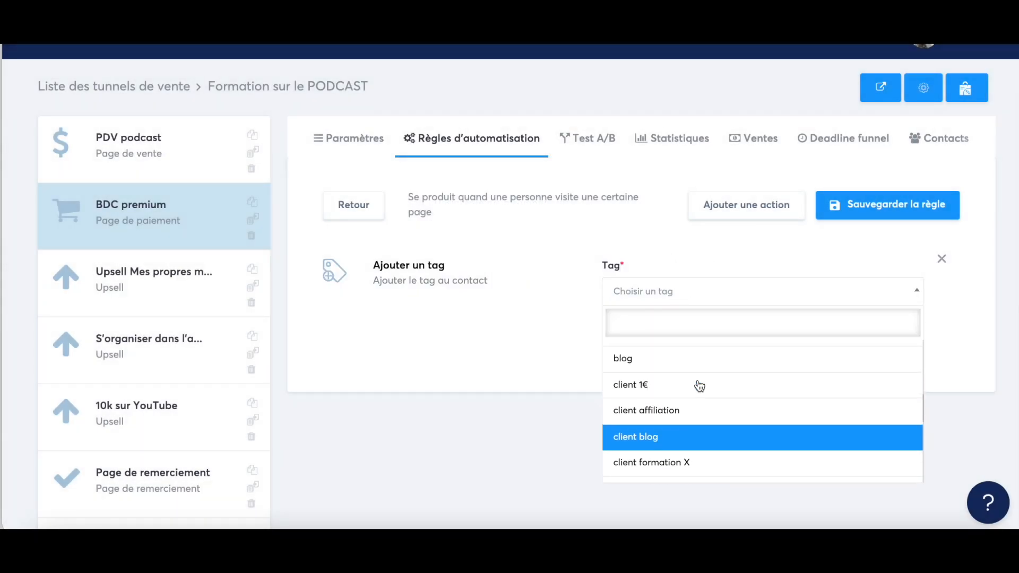
left_click(698, 382)
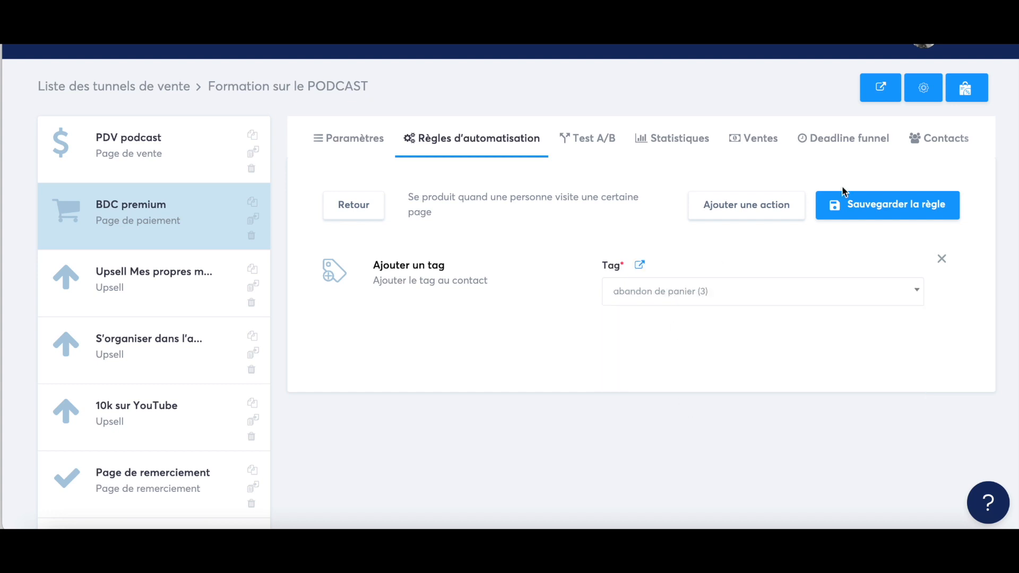
left_click(871, 205)
scroll(407, 218, "up", 1)
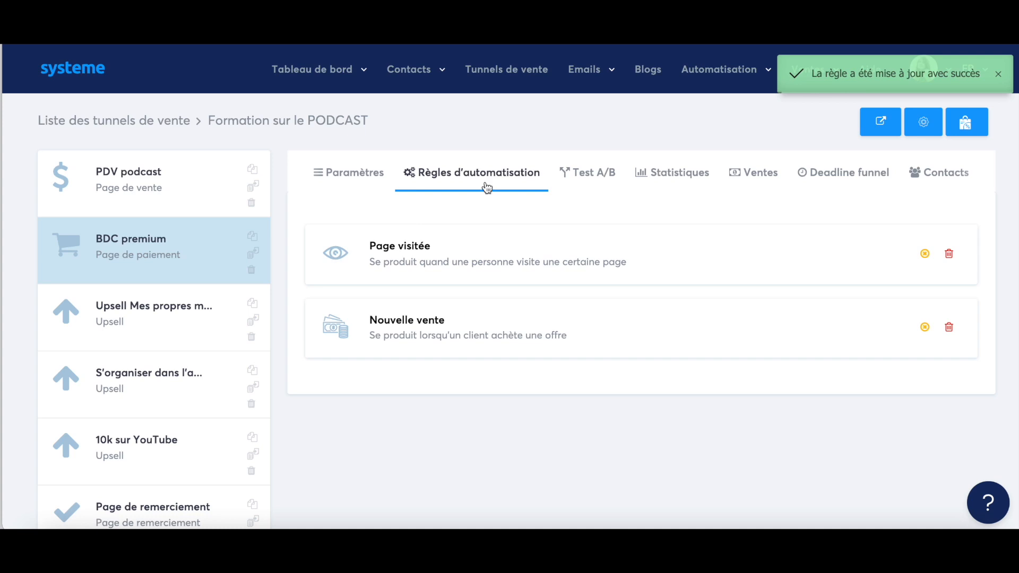
Step: Create a new automation workflow named "Abandon de panier (3)"
mouse_move(725, 85)
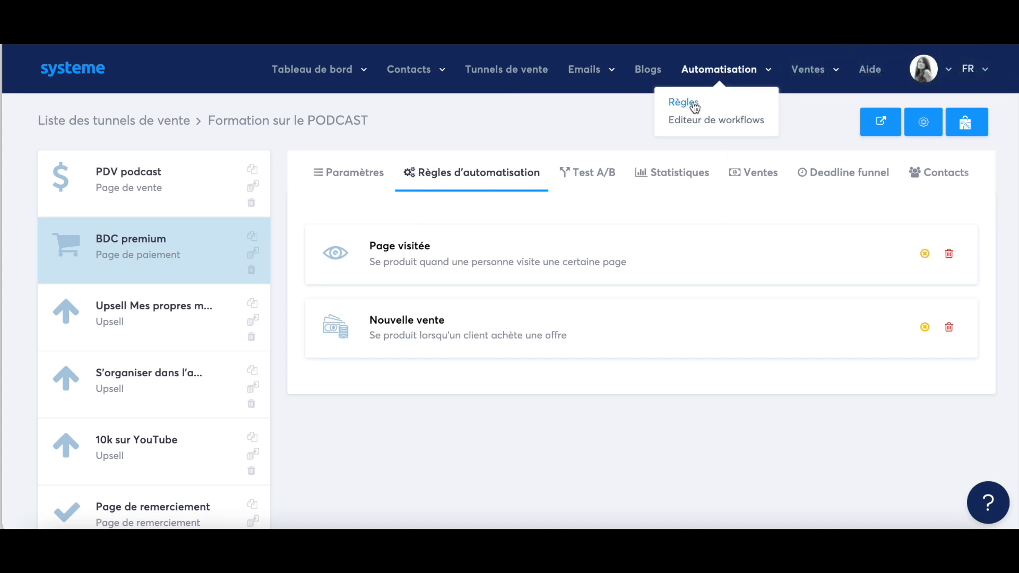
left_click(704, 121)
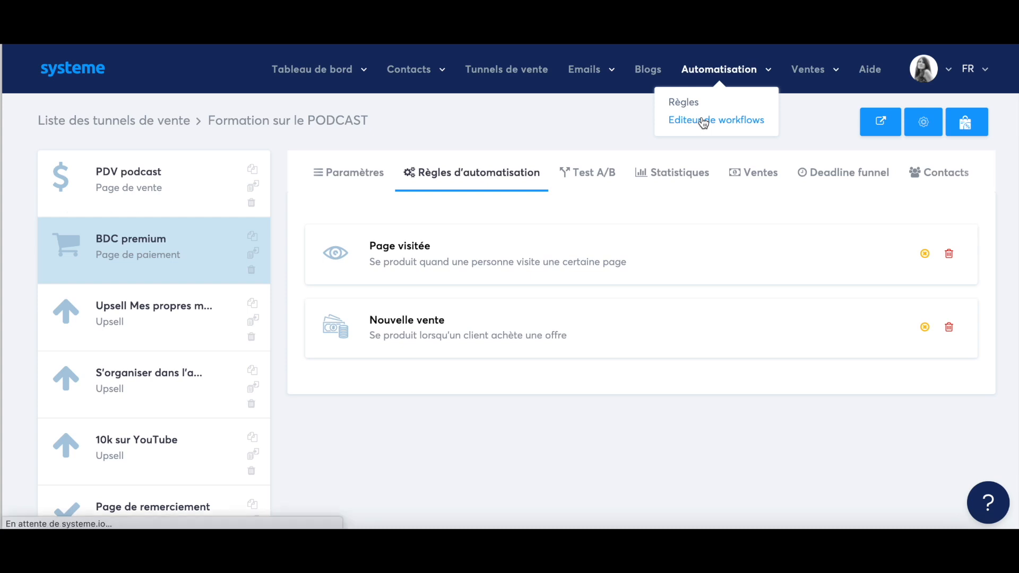
left_click(960, 128)
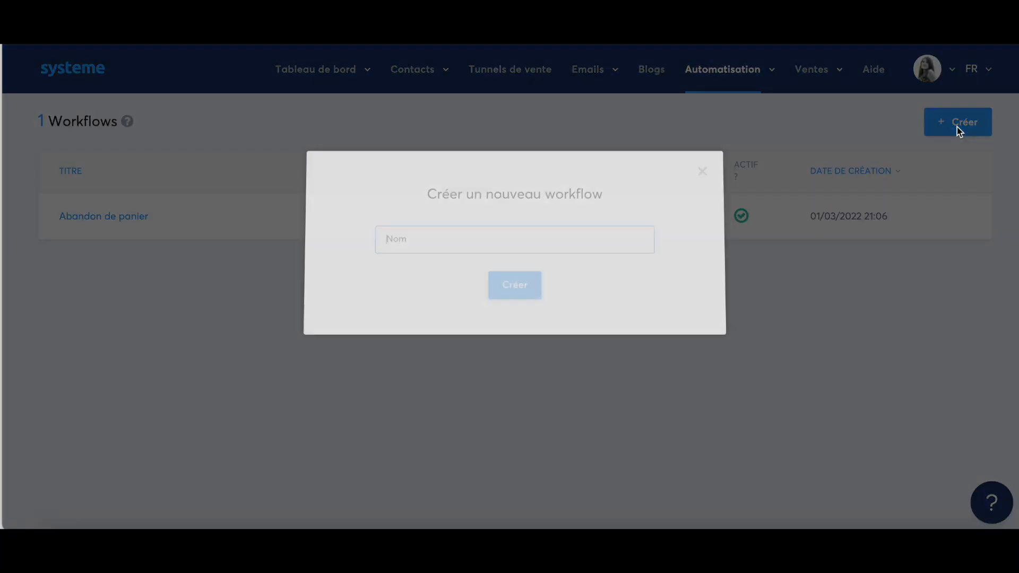
left_click(436, 242)
left_click(412, 301)
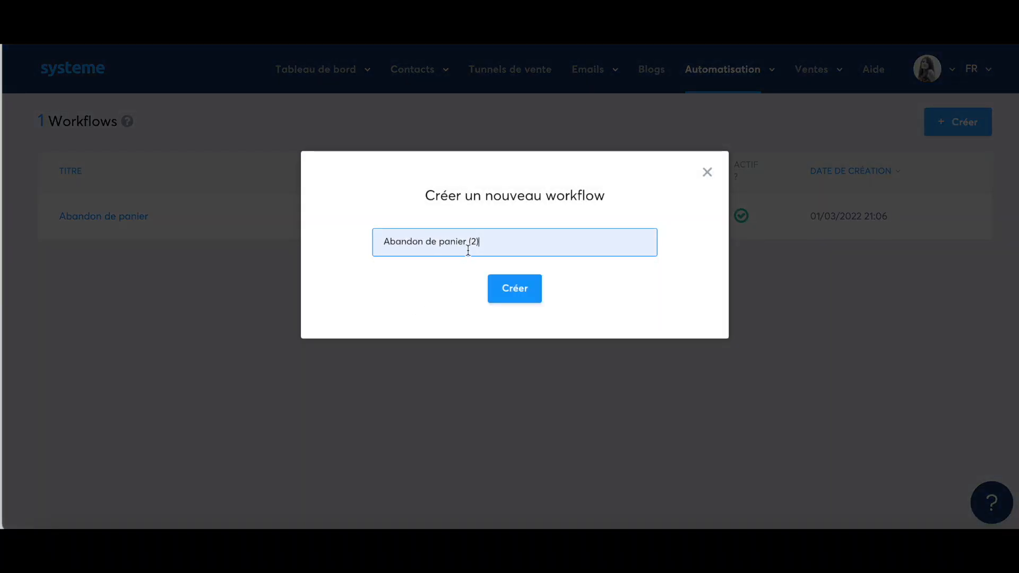
left_click(474, 242)
key("BackSpace")
type("3")
left_click(504, 296)
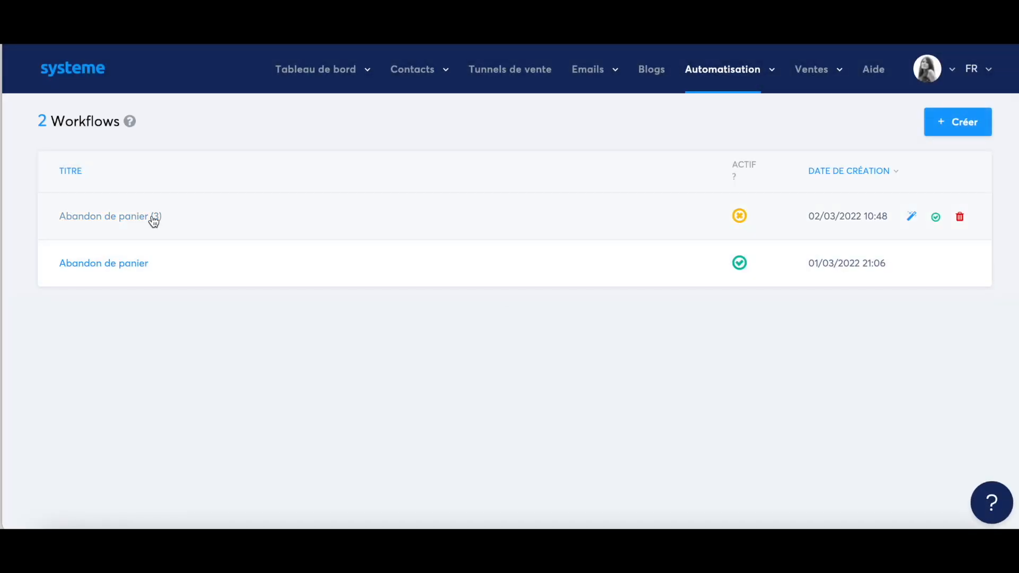
Step: Open the "Abandon de panier (3)" workflow and create a "Tag ajouté" trigger for the tag "abandon de panier (3)"
left_click(152, 219)
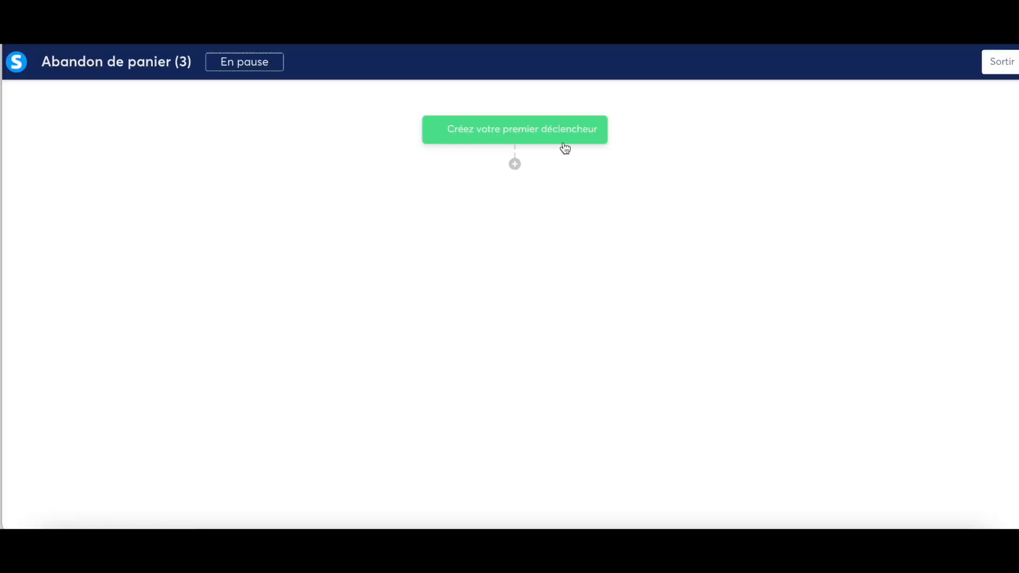
left_click(529, 128)
left_click(437, 250)
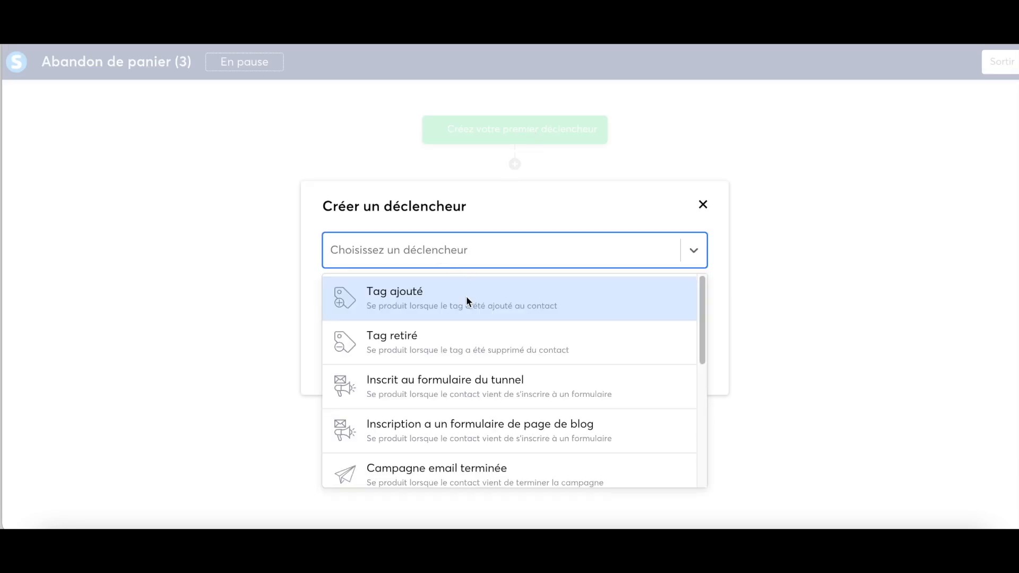
left_click(404, 298)
left_click(389, 295)
scroll(419, 354, "down", 1)
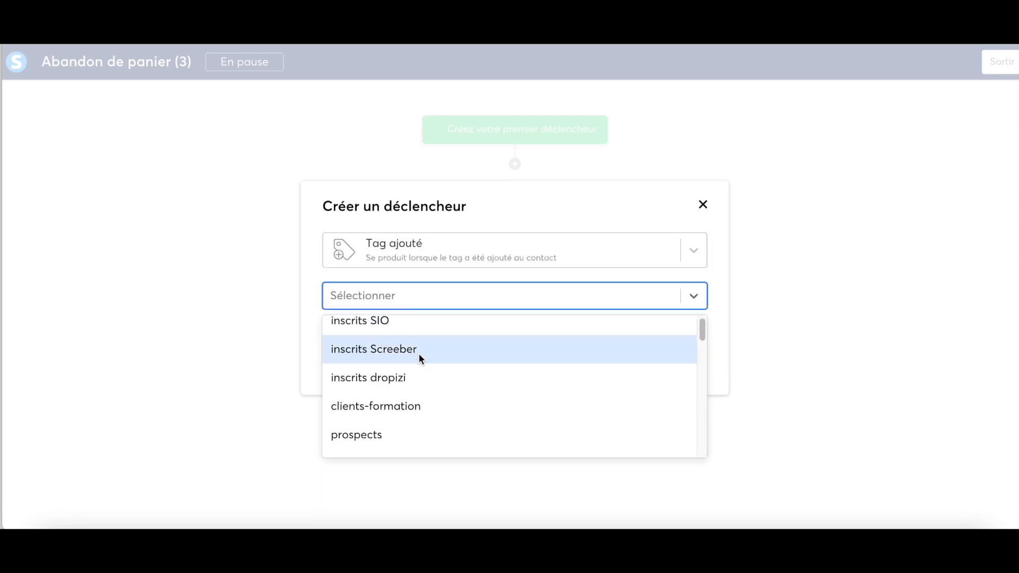
scroll(419, 354, "down", 10)
left_click(420, 413)
left_click(343, 336)
Step: Add a 24-hour delay below the workflow's trigger
mouse_move(533, 140)
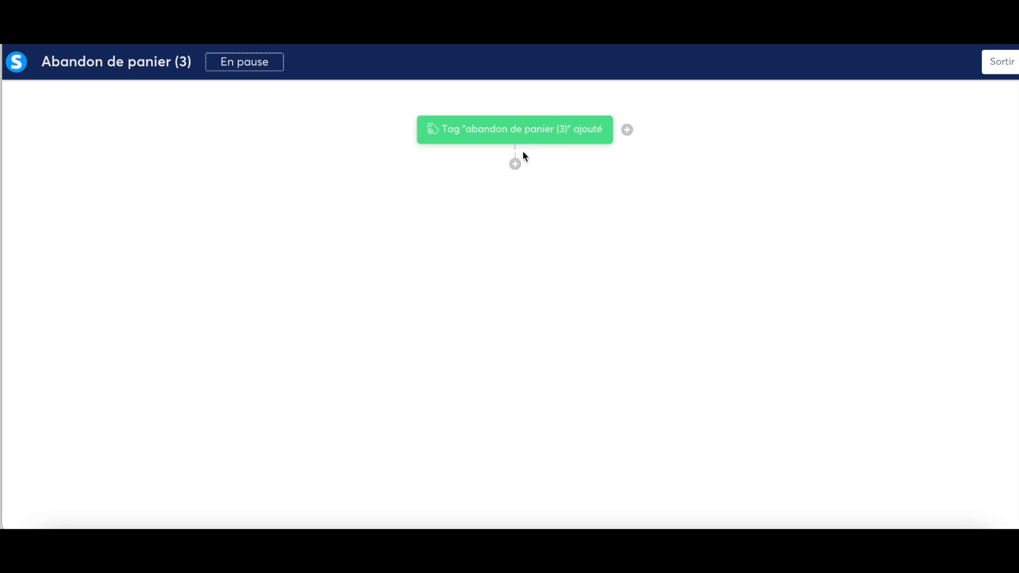
left_click(516, 163)
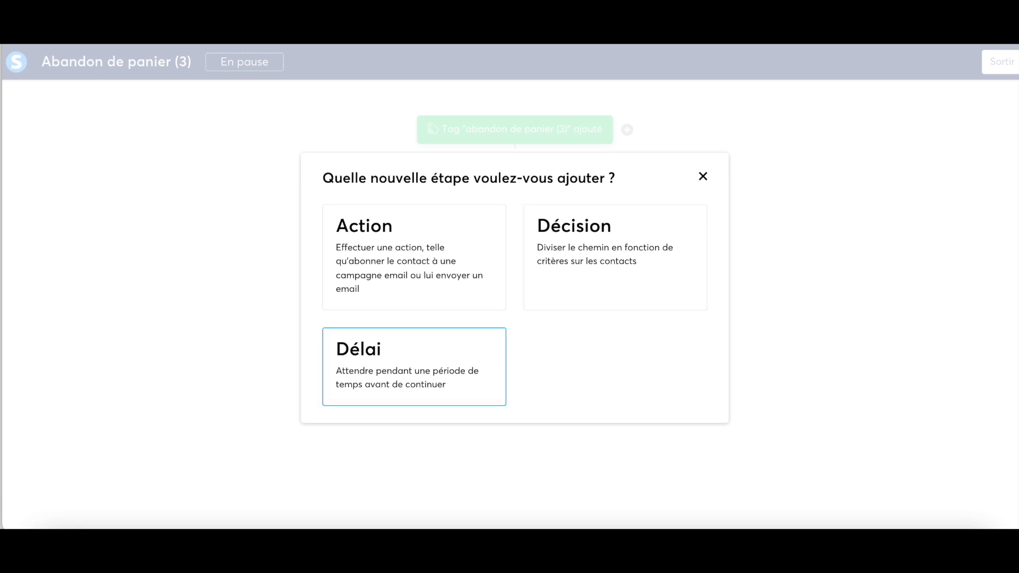
left_click(399, 345)
left_click(355, 276)
key("BackSpace")
type("24")
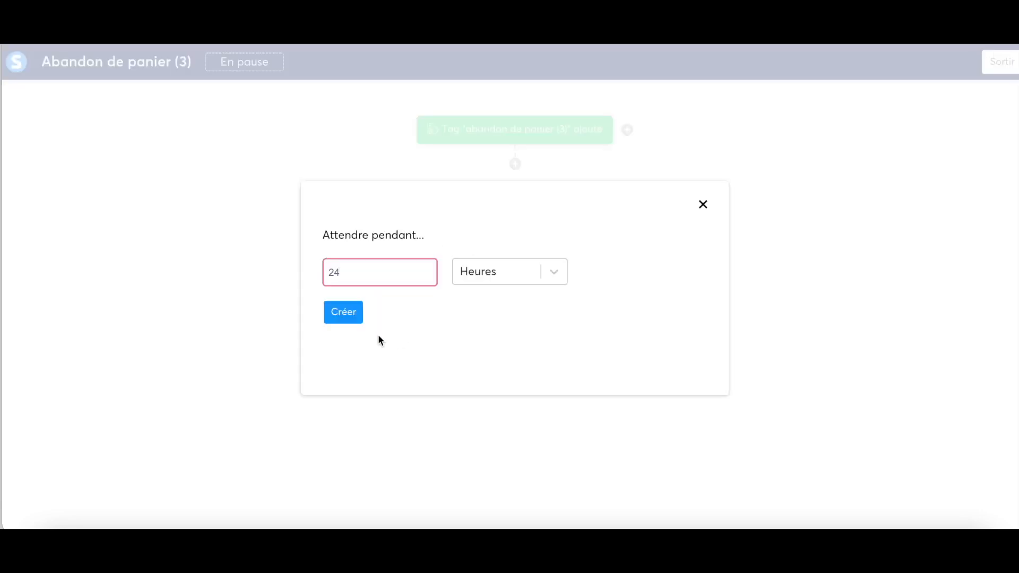
left_click(343, 317)
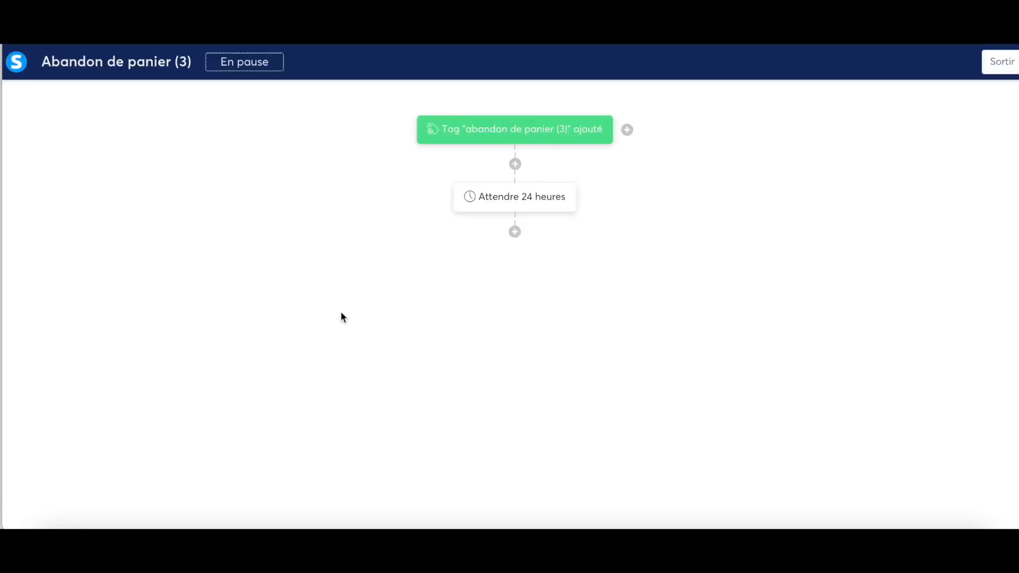
Step: Add a decision after the delay that checks whether the contact is tagged with "client formation X"
left_click(515, 232)
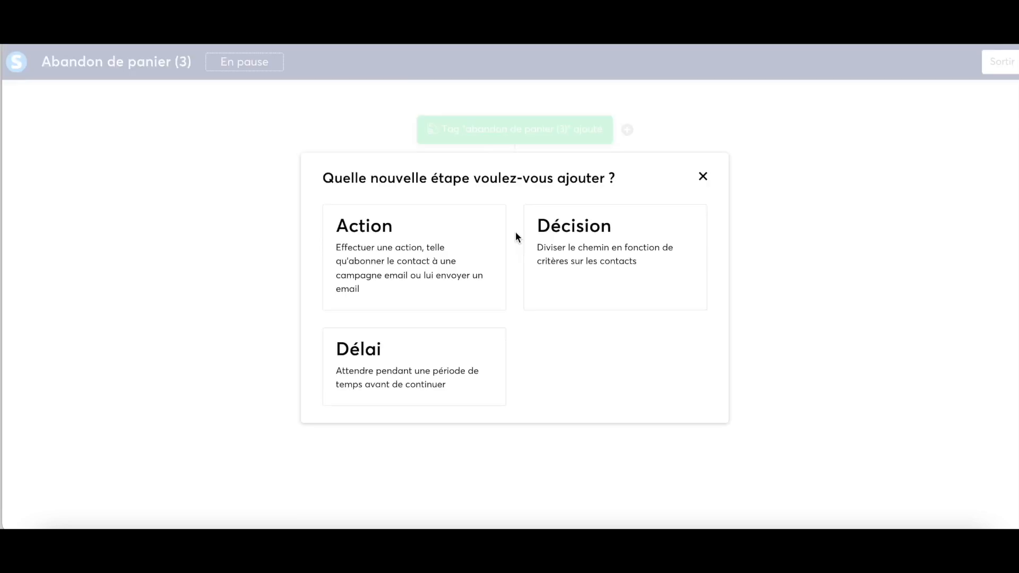
left_click(601, 239)
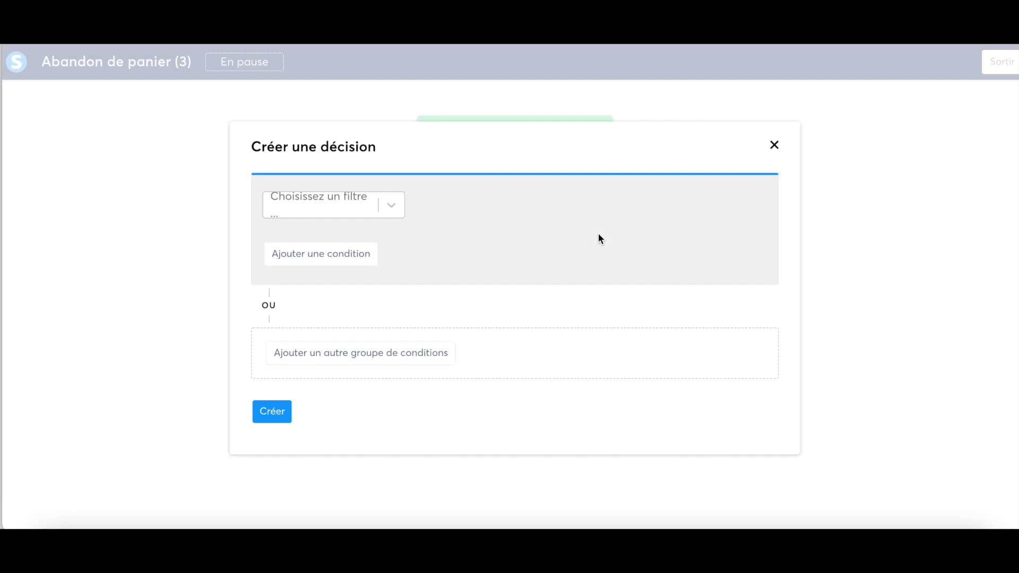
left_click(381, 210)
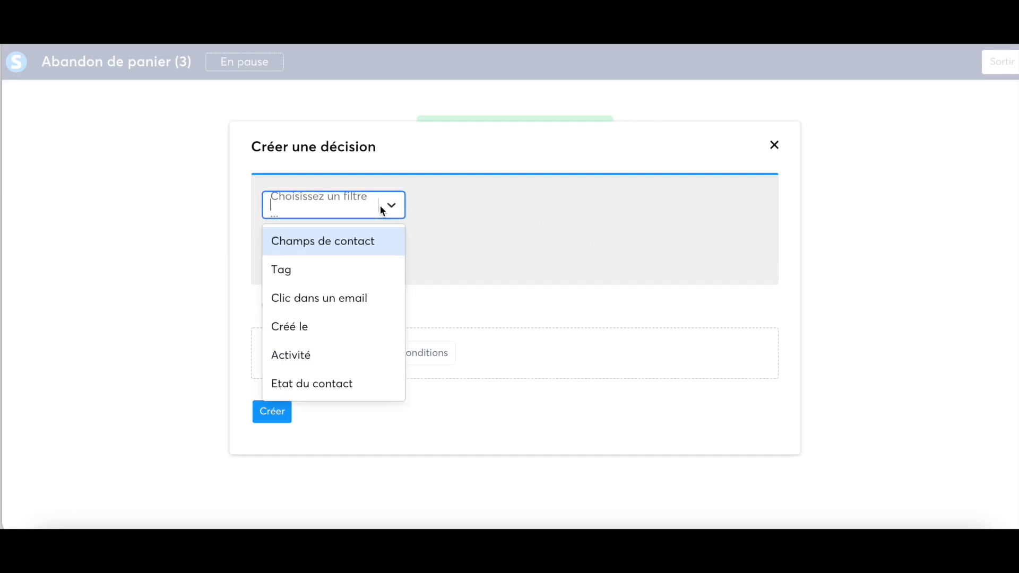
left_click(292, 271)
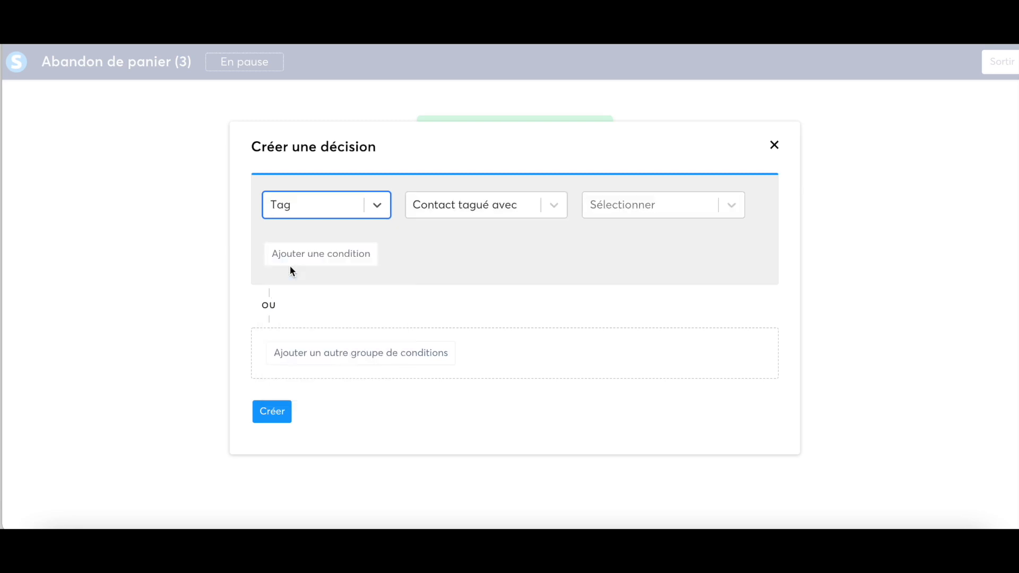
left_click(624, 206)
scroll(633, 286, "down", 10)
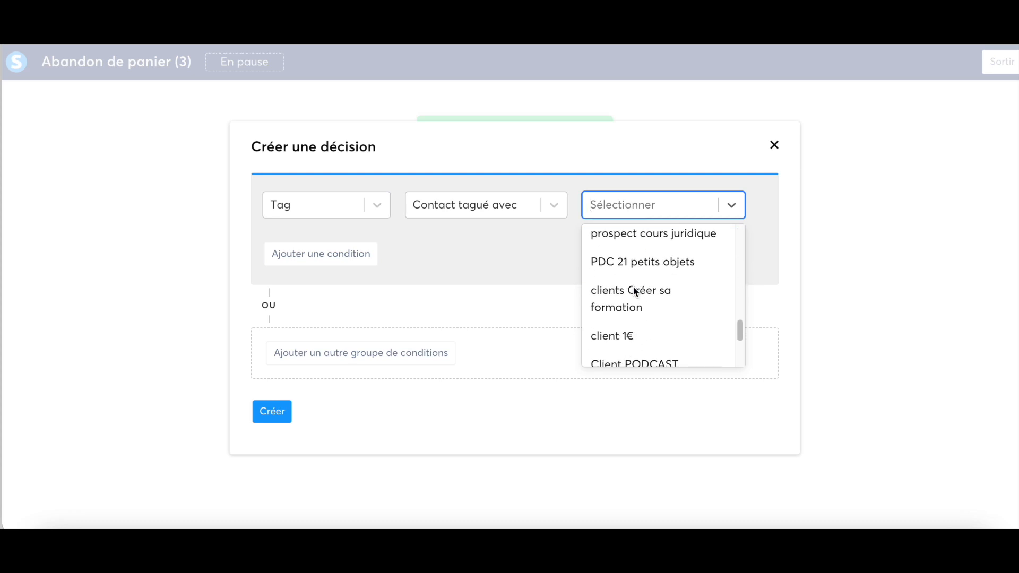
scroll(634, 291, "down", 3)
left_click(662, 353)
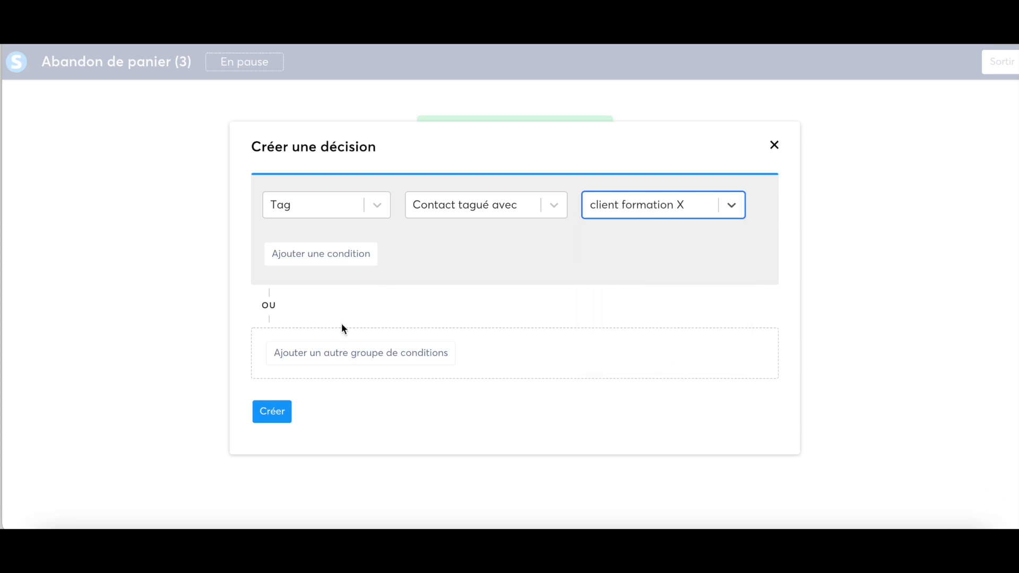
left_click(271, 412)
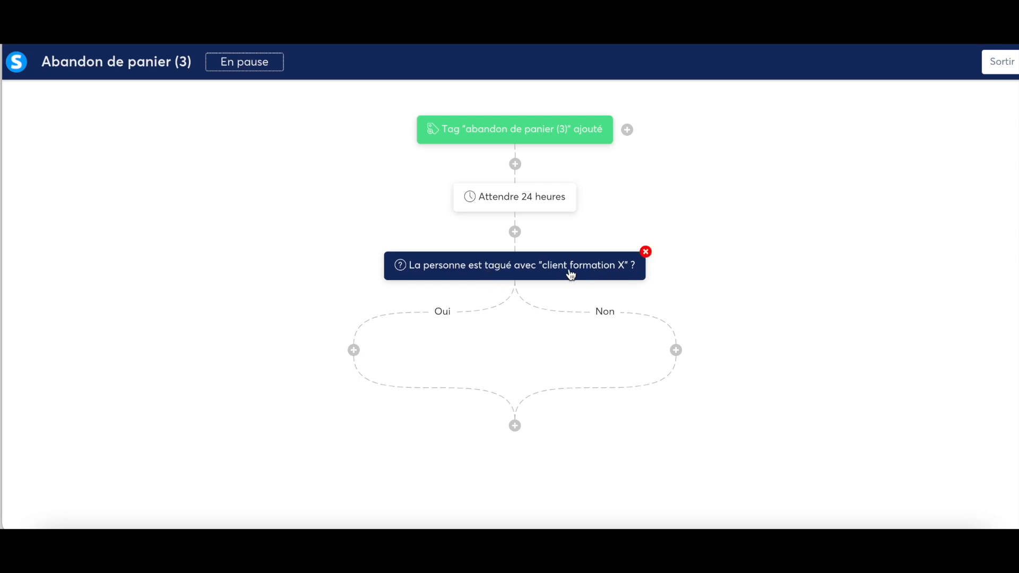
Step: Add an "Inscrire à une campagne" action to the decision's "Non" branch, using the last-listed "Campagne abandon panier"
left_click(676, 351)
left_click(432, 255)
left_click(479, 260)
scroll(465, 336, "down", 3)
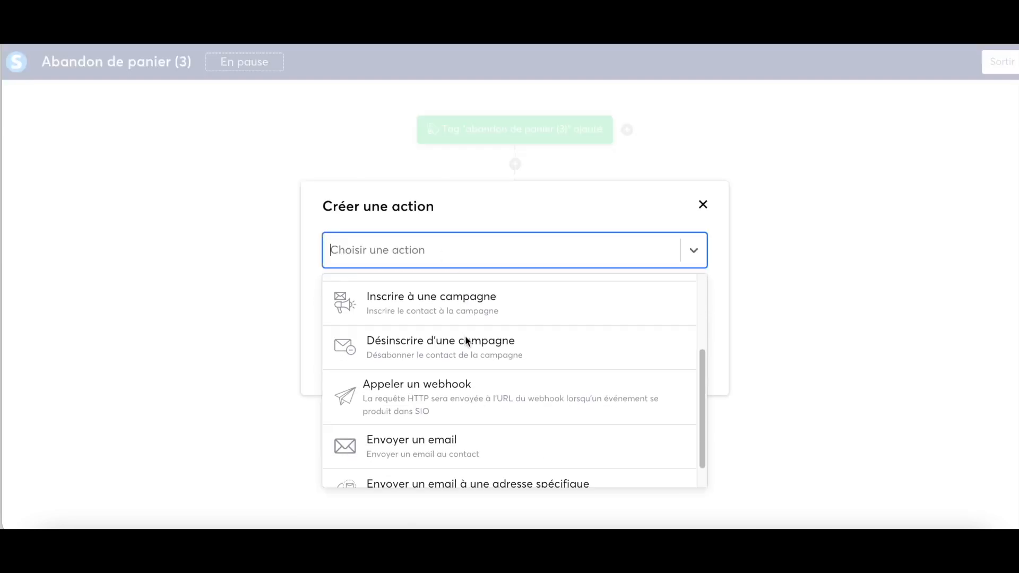
left_click(405, 302)
left_click(416, 297)
scroll(419, 375, "down", 5)
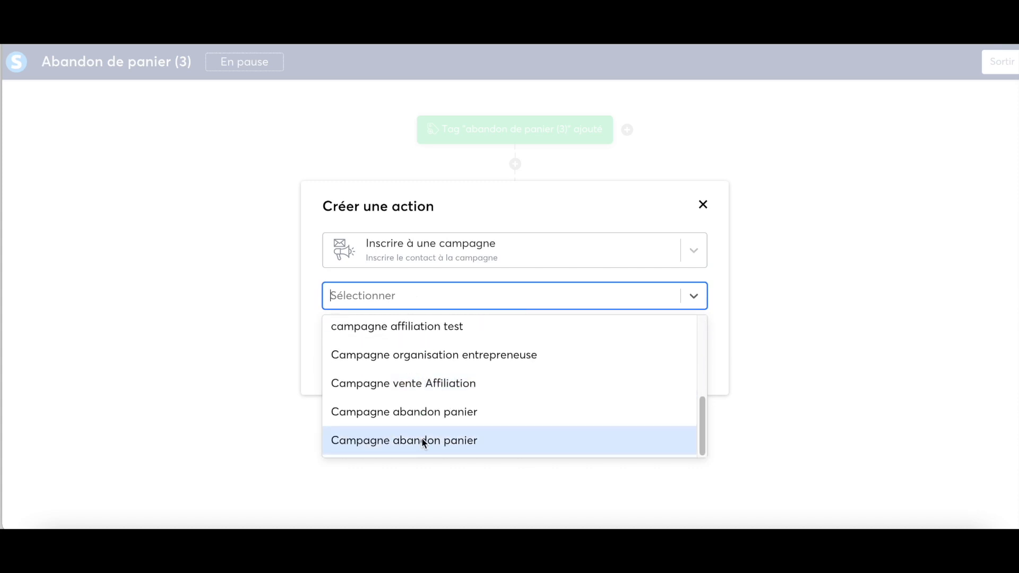
left_click(421, 438)
left_click(349, 341)
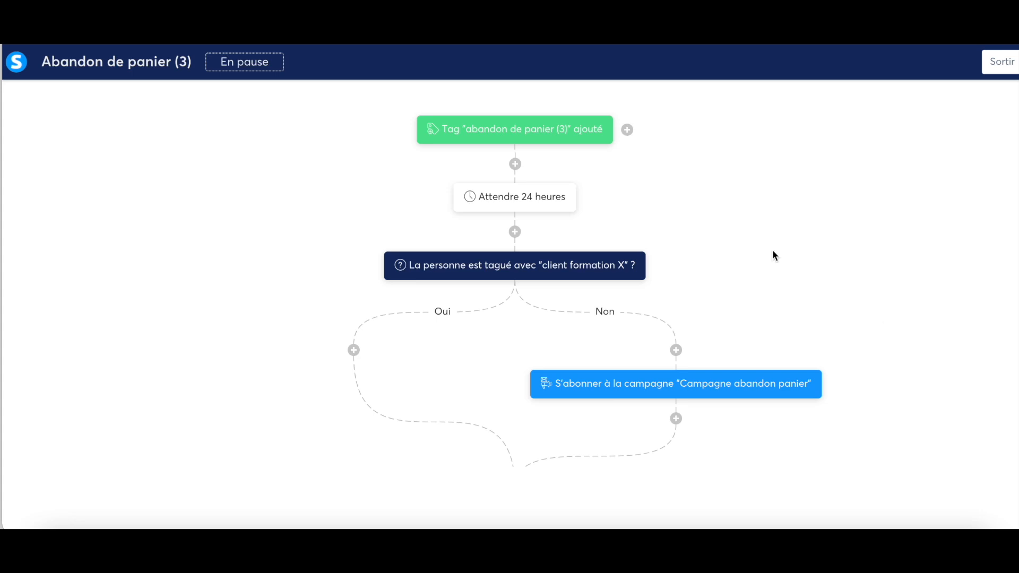
Step: Exit the workflow editor and activate the "Abandon de panier (3)" workflow
left_click(999, 62)
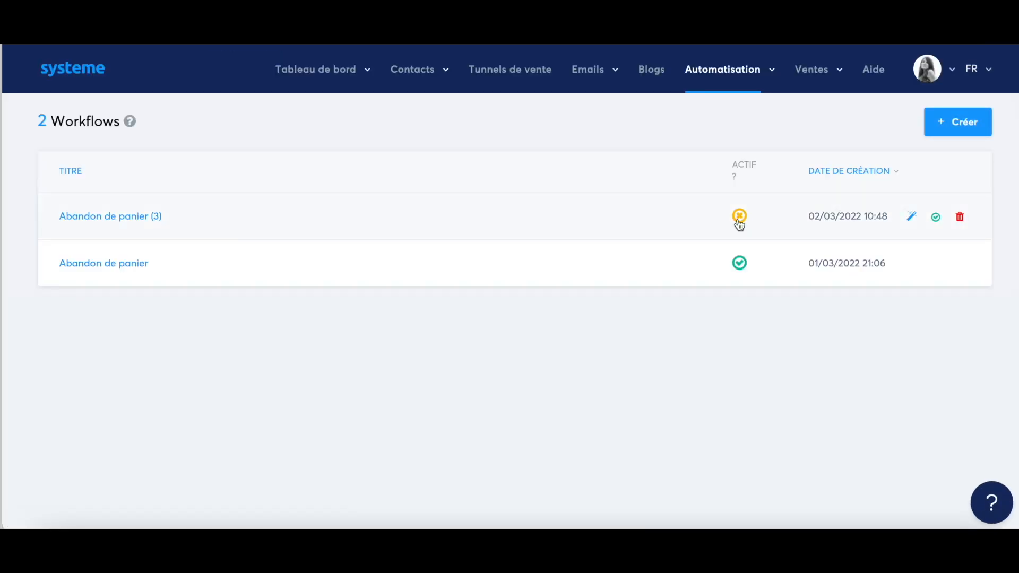
left_click(932, 217)
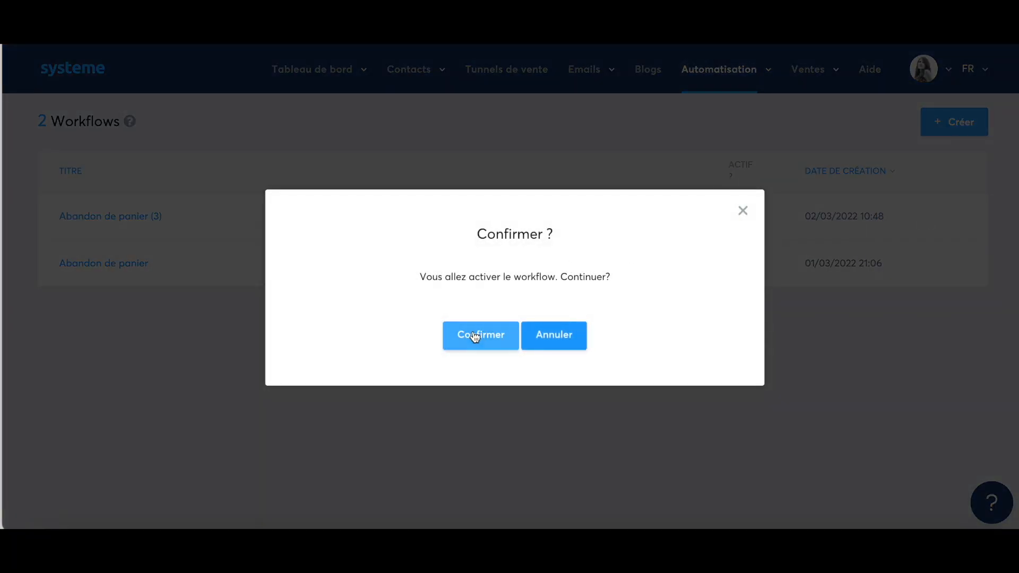
left_click(485, 334)
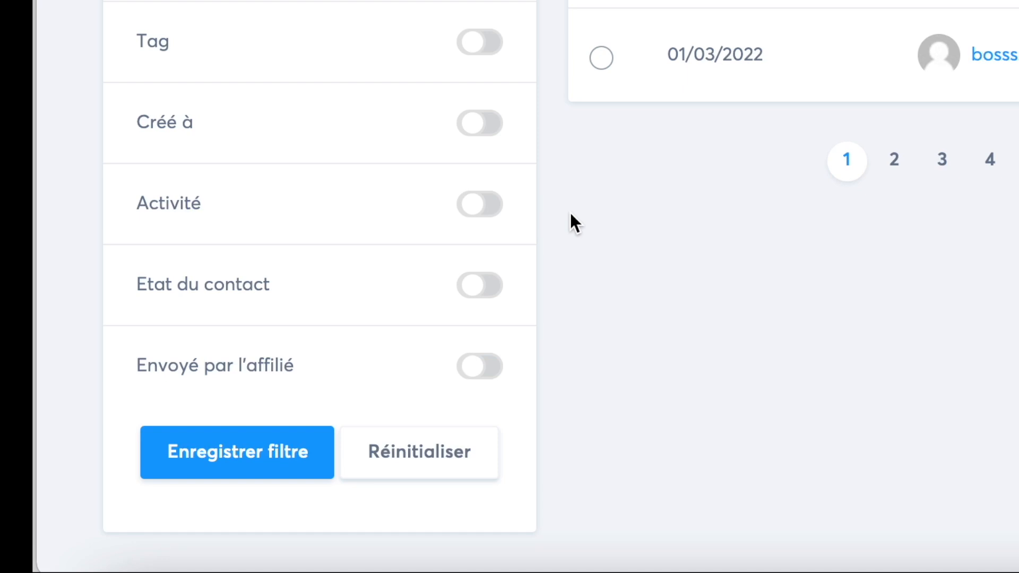
Step: Filter the contacts by the state "Désinscrits" and delete the selected contacts
left_click(495, 295)
scroll(391, 346, "down", 3)
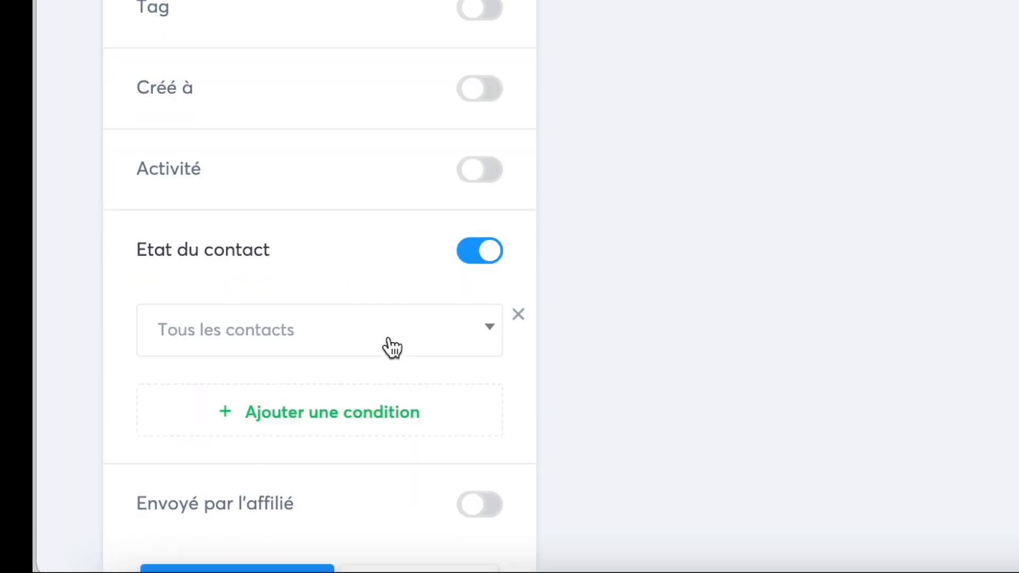
left_click(462, 201)
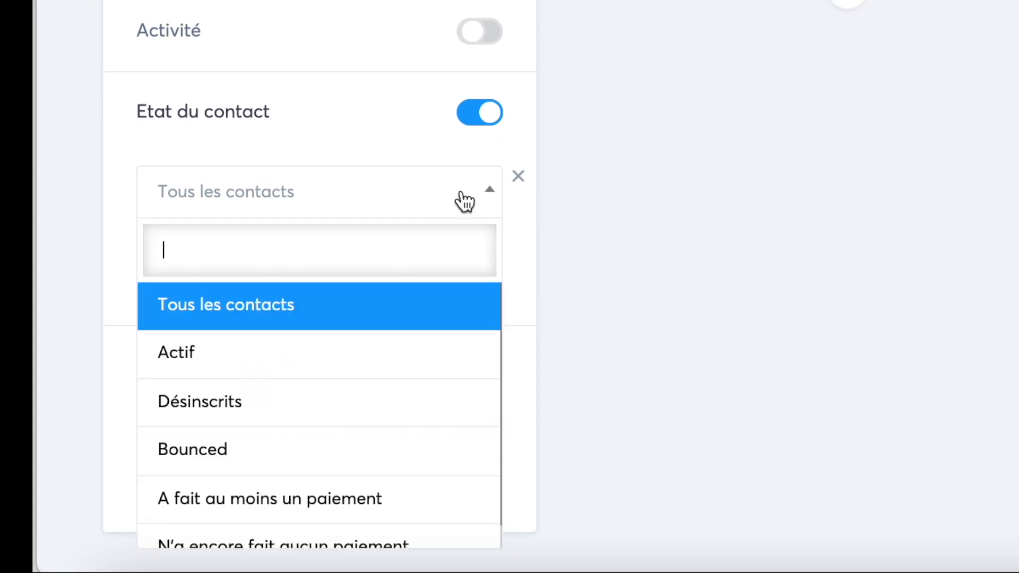
scroll(380, 325, "down", 1)
left_click(262, 378)
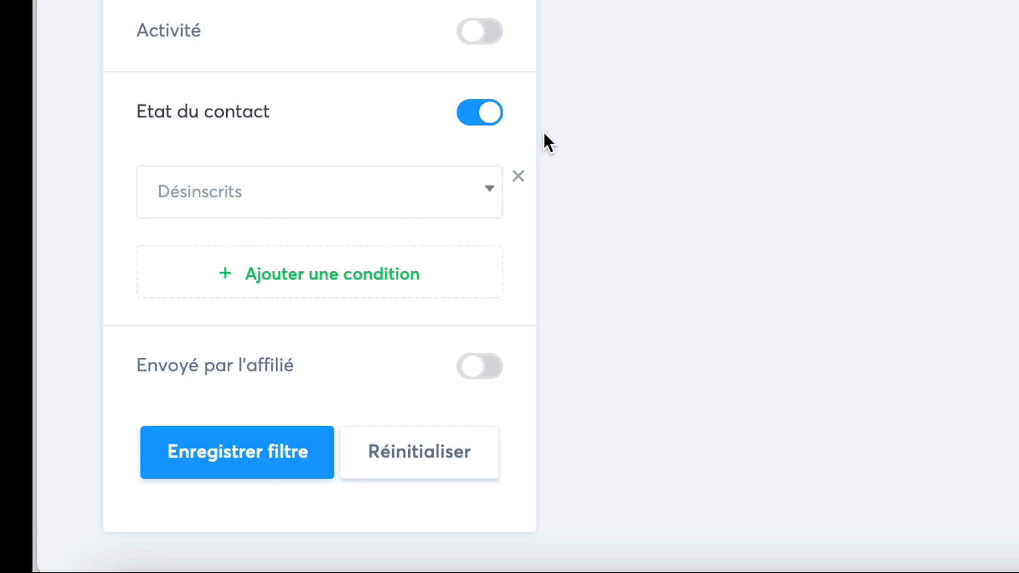
scroll(647, 134, "up", 10)
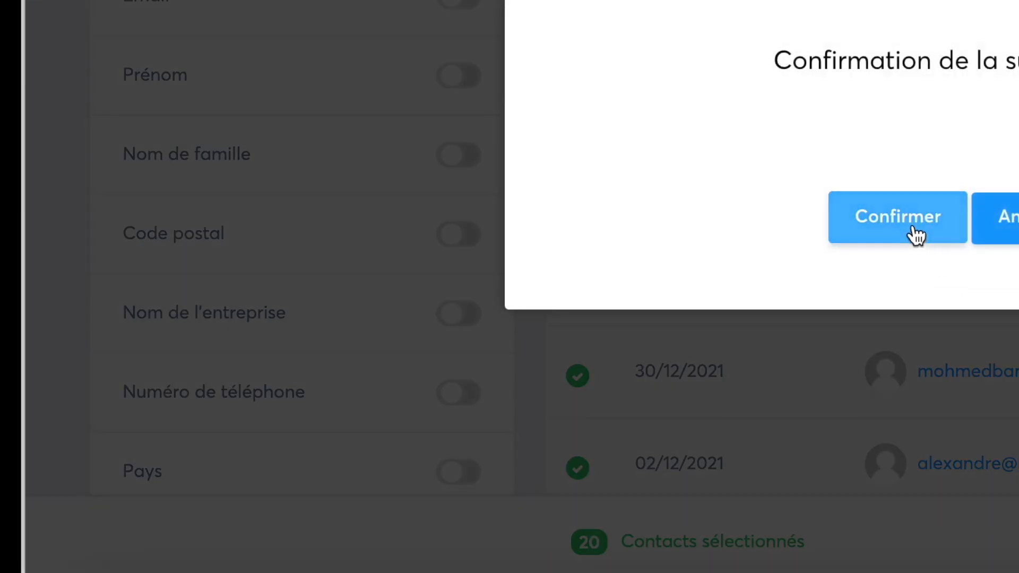
left_click(913, 227)
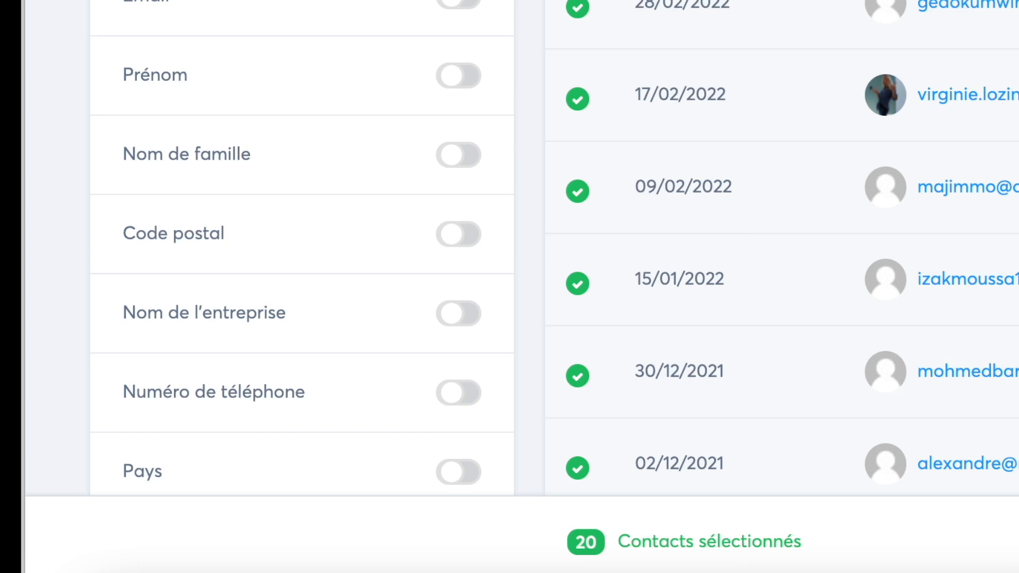
Step: Reset the contact-state filter, filter by "Bounced" instead, and delete the selected contacts
scroll(500, 85, "down", 10)
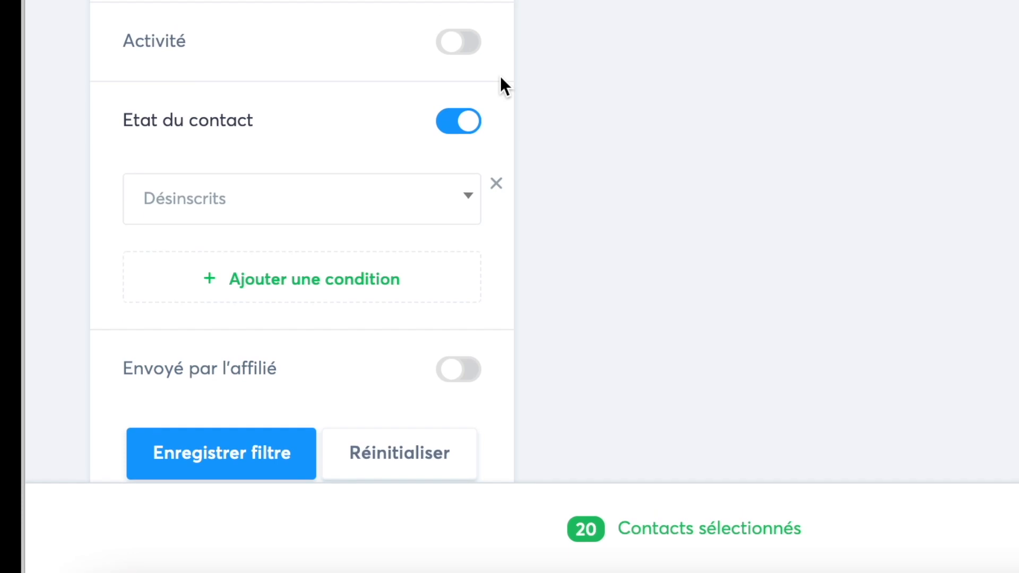
left_click(446, 141)
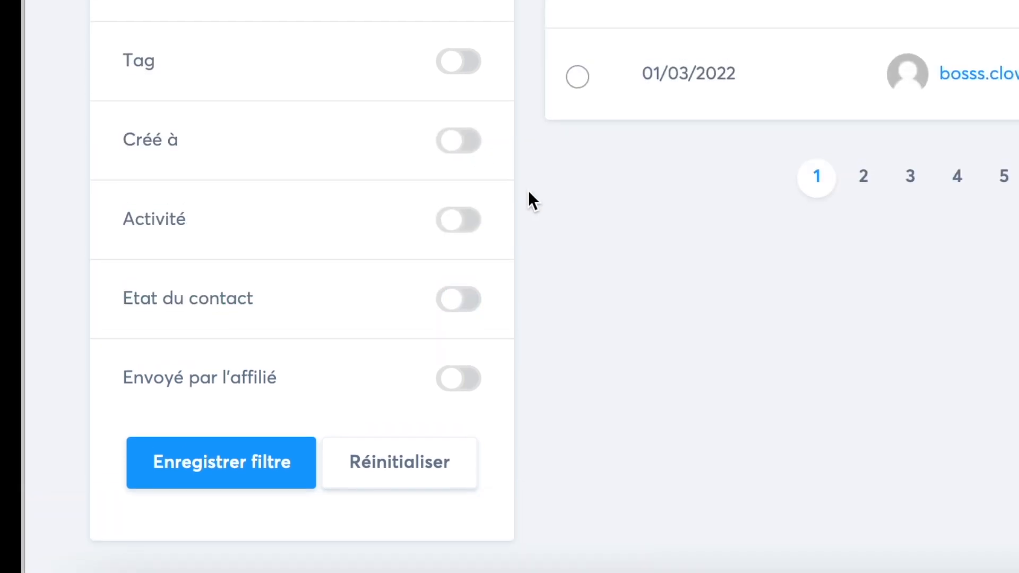
left_click(471, 313)
left_click(314, 212)
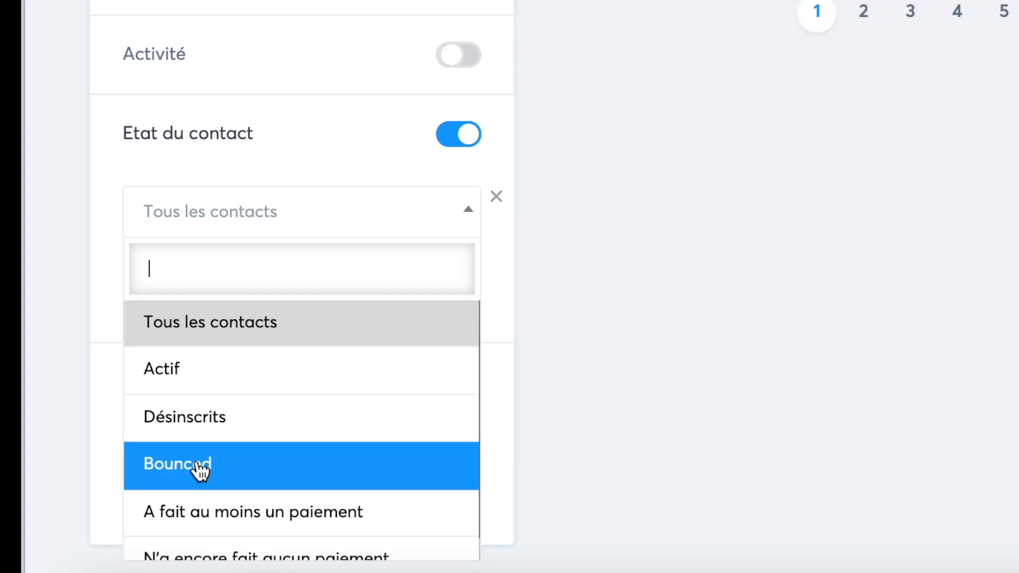
left_click(199, 470)
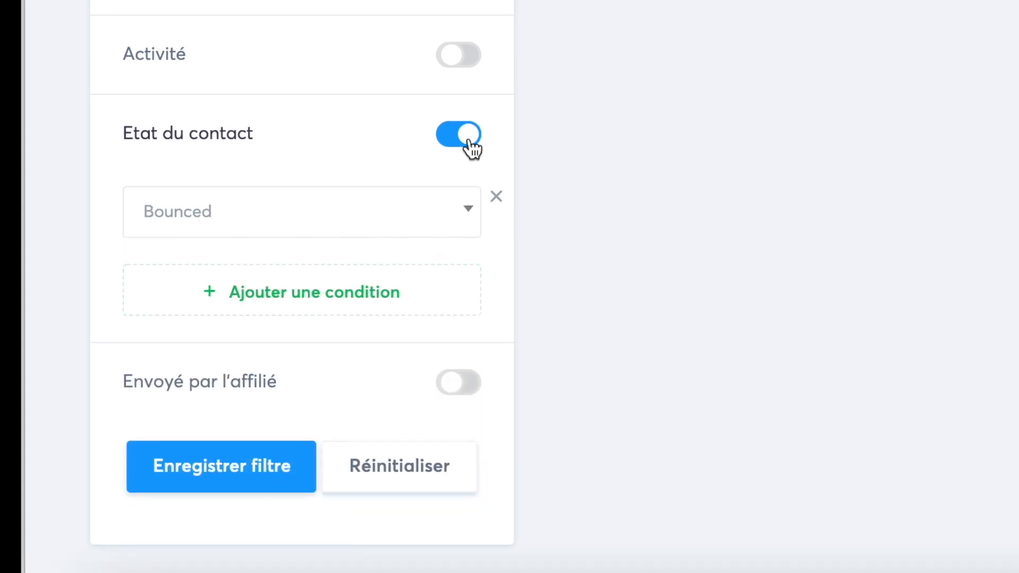
scroll(470, 148, "up", 10)
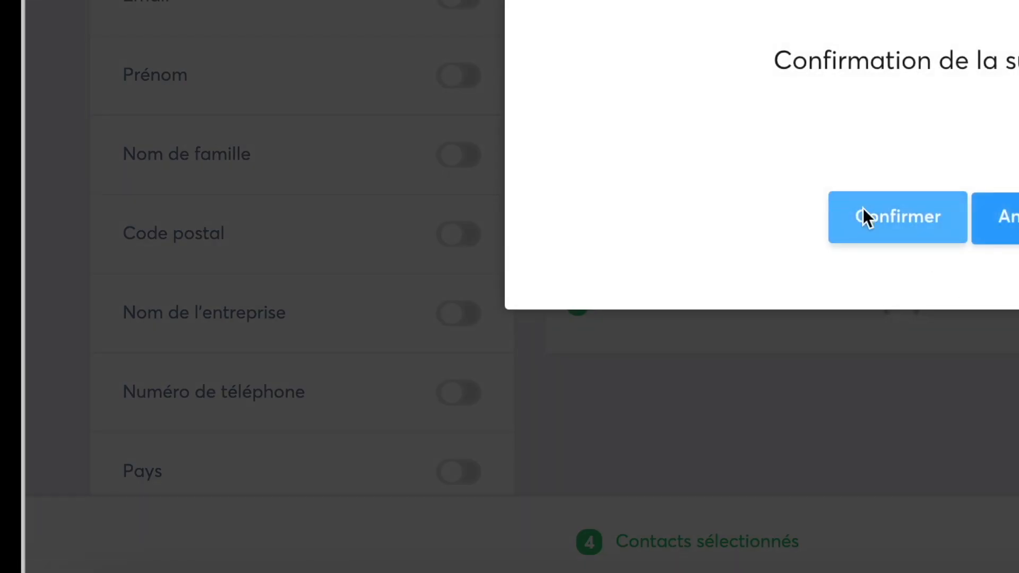
left_click(864, 208)
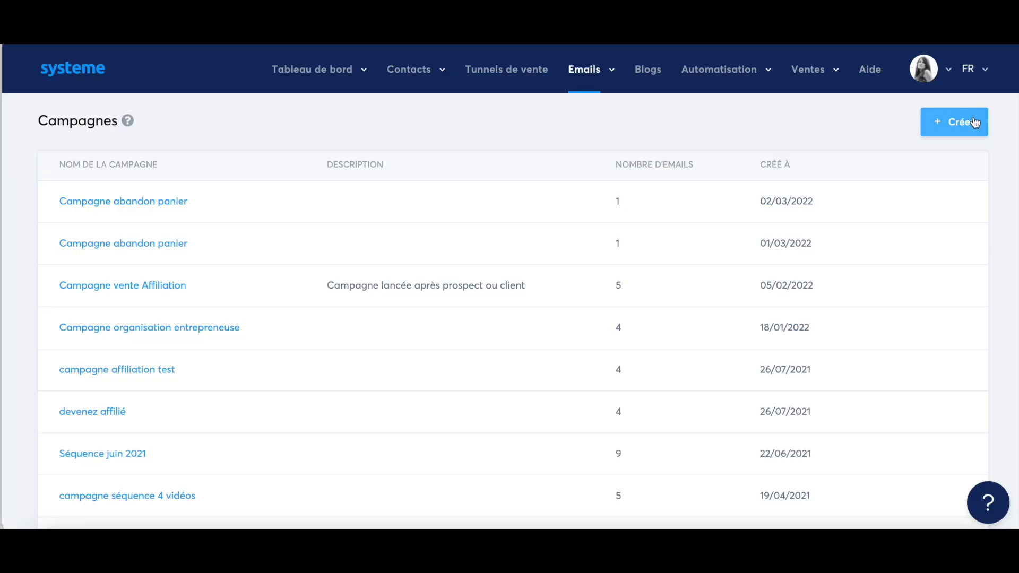
Step: Create an email campaign named "Campagne après inscription PDC confiture" without a description
left_click(966, 122)
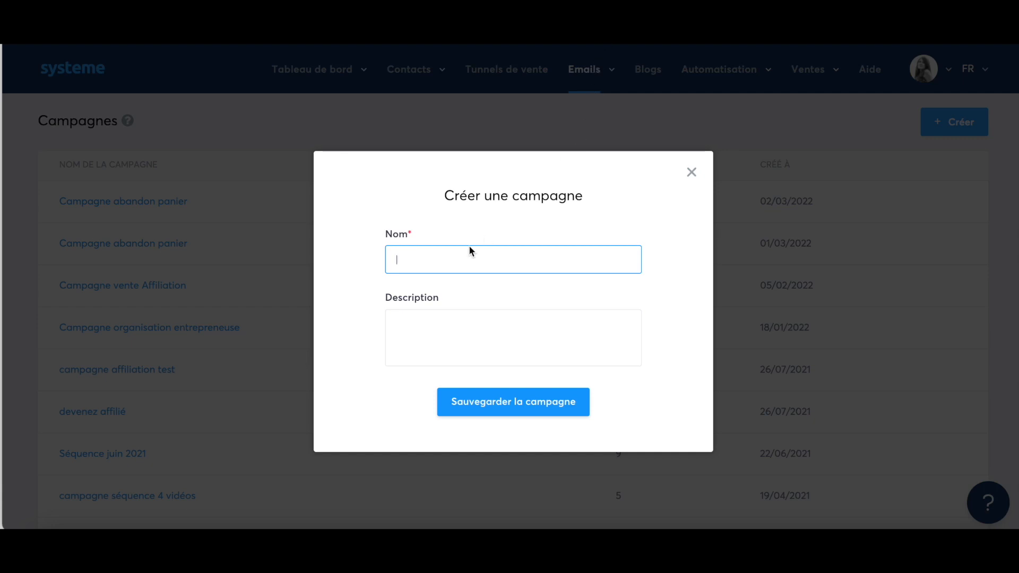
type("Camapgne après i")
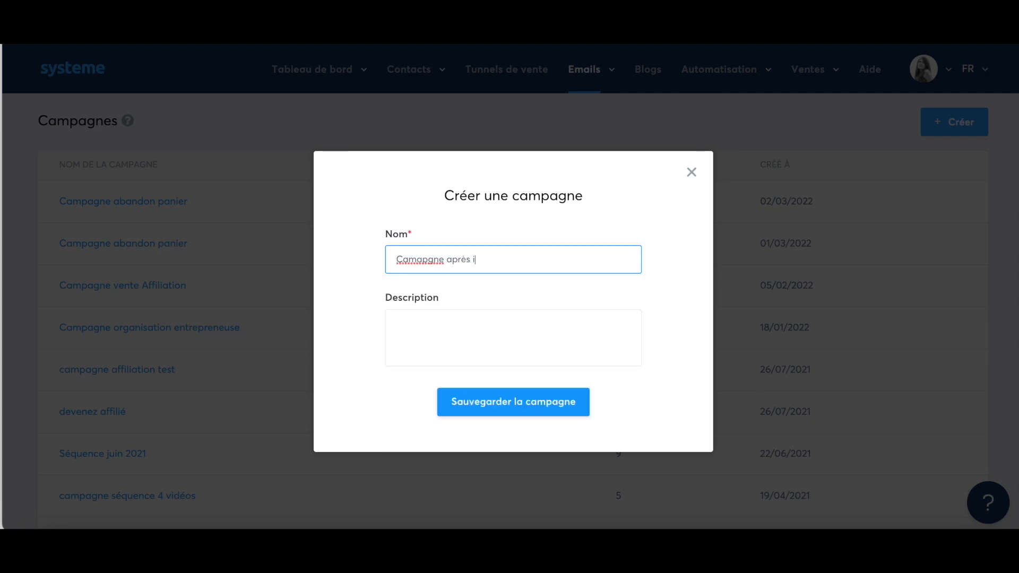
type("nscription PDC")
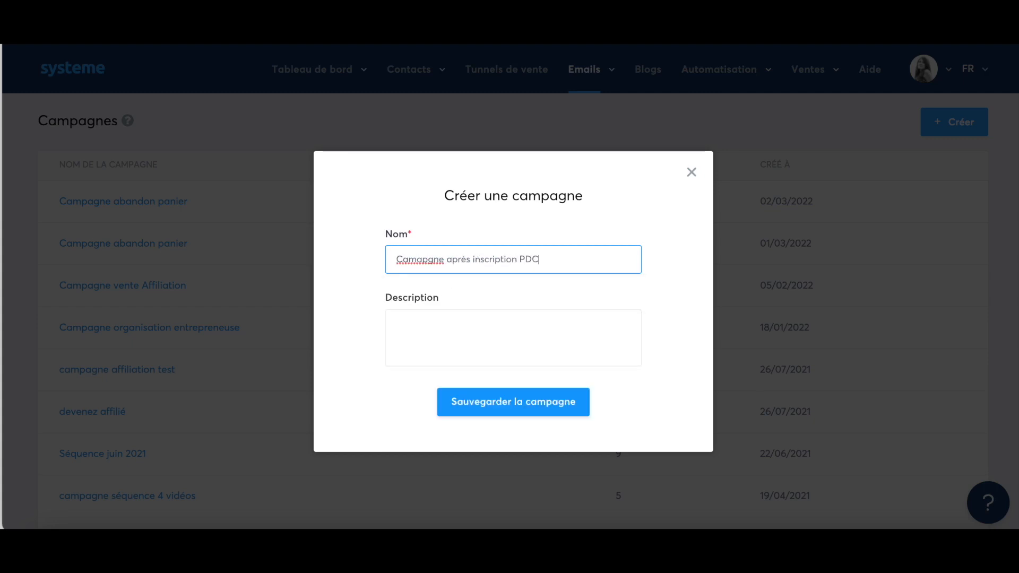
type(" confiture")
left_click(428, 260)
key("BackSpace")
key("BackSpace")
type("pa")
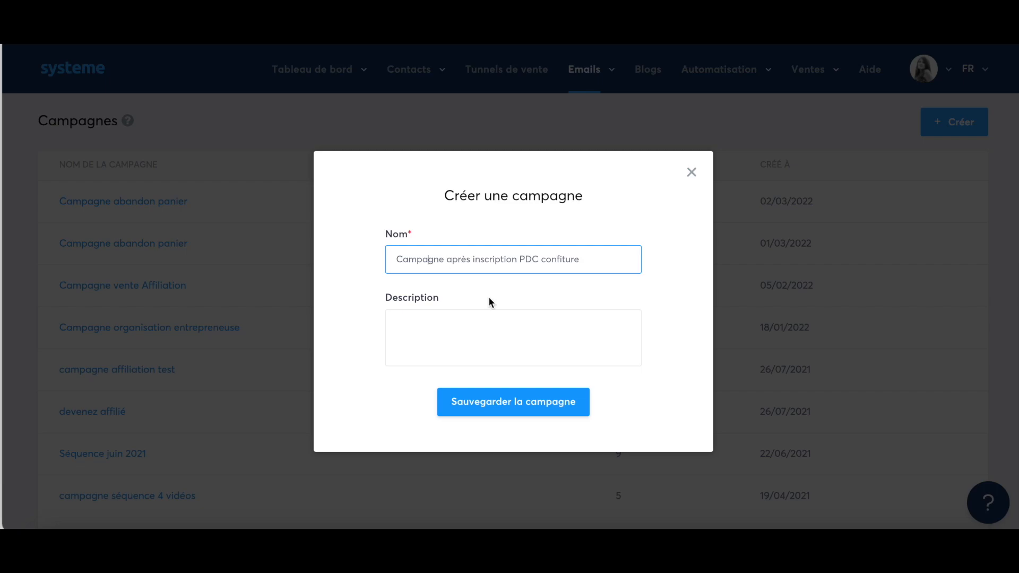
left_click(523, 411)
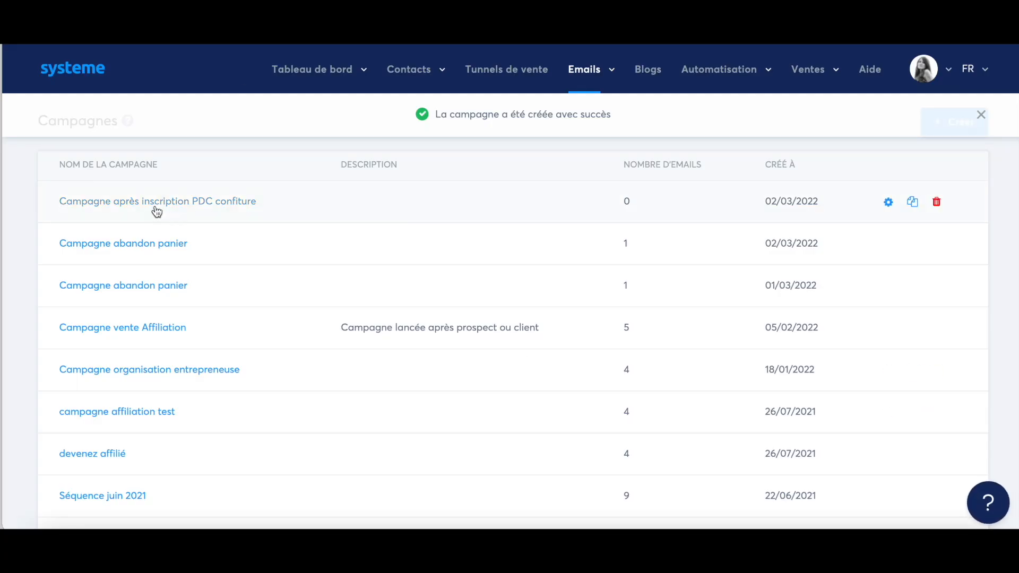
Step: Create an email step in the "Campagne après inscription PDC confiture" campaign with the subject "aimez-vous vraiment la confiture ?", using the classic editor
left_click(149, 205)
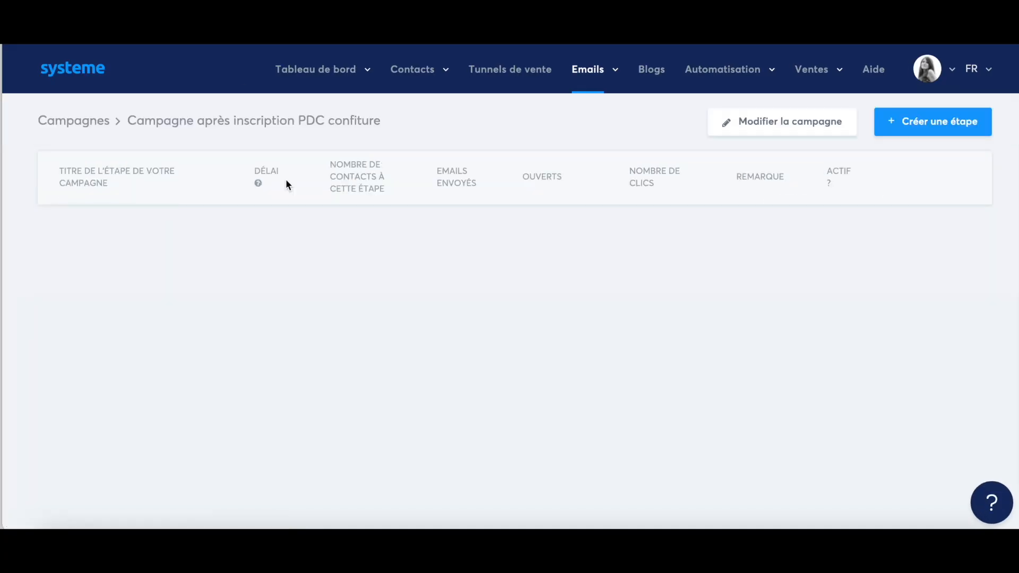
left_click(924, 122)
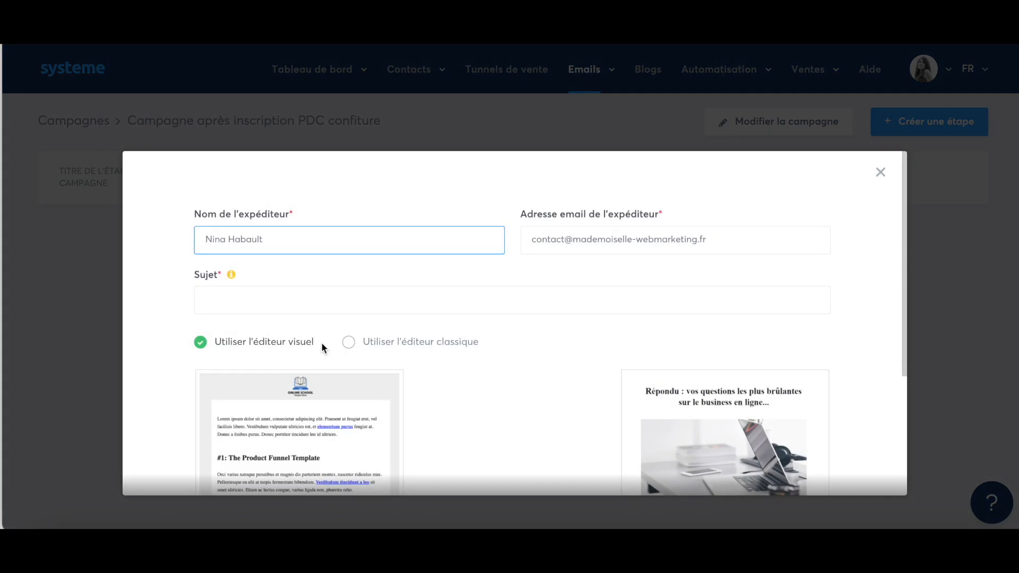
left_click(263, 302)
type("aimez-")
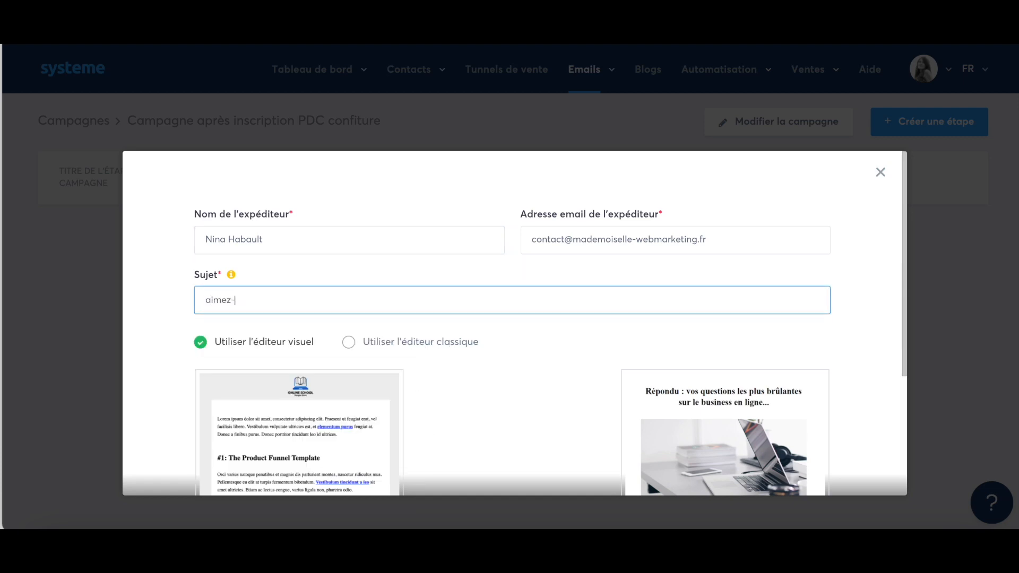
type("vous vraiment la confiture ?")
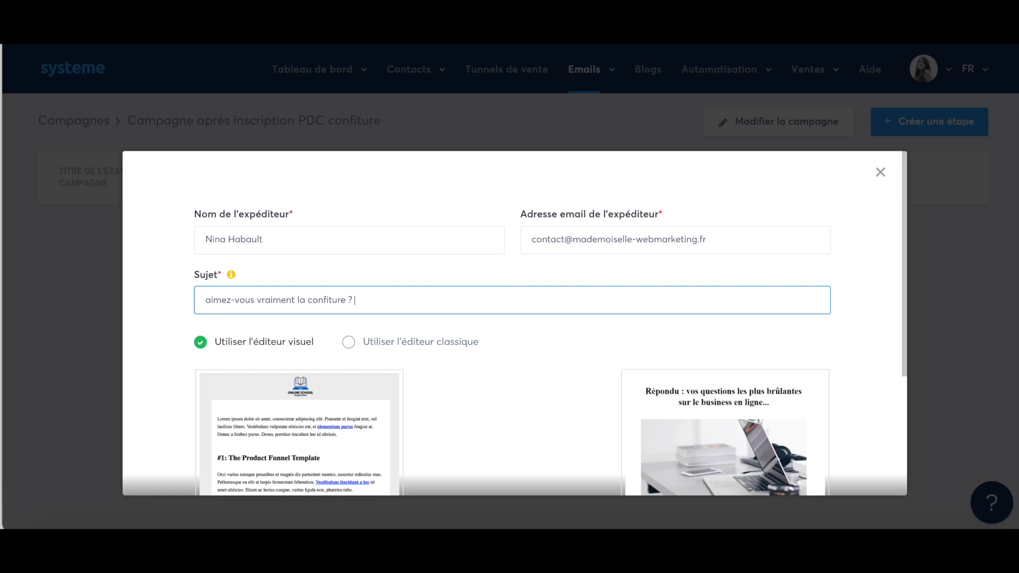
left_click(350, 343)
left_click(506, 383)
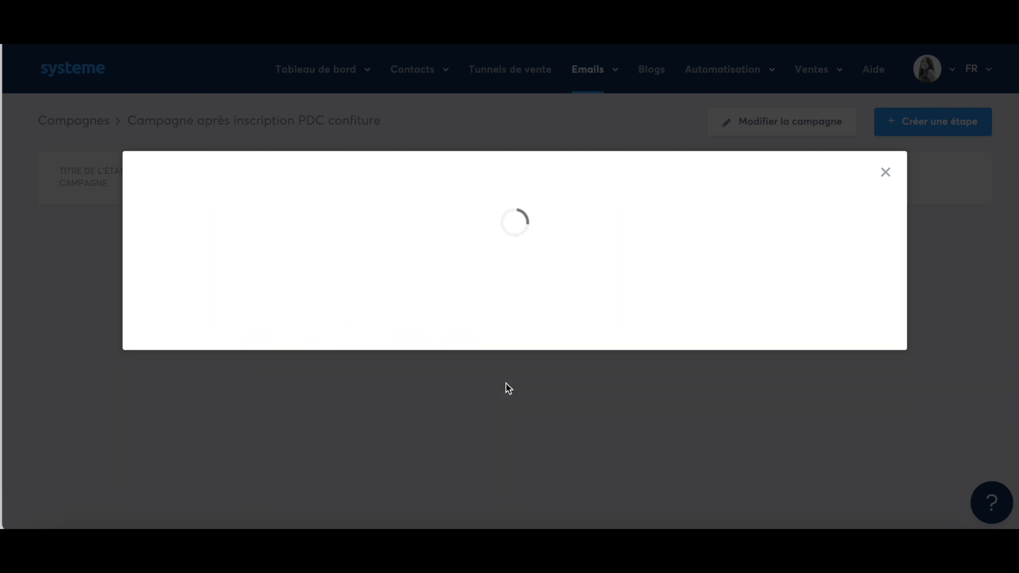
Step: Write the three placeholder lines "dfvhkdvkjdvkdbvkbvdf", "ldjfojdfvhdvkhvf" and "idjfiodjhofr" as the email's body and save the email
scroll(264, 269, "down", 2)
scroll(265, 269, "down", 2)
left_click(175, 262)
type("dfvhkdvkjdvkdbvkbvdf")
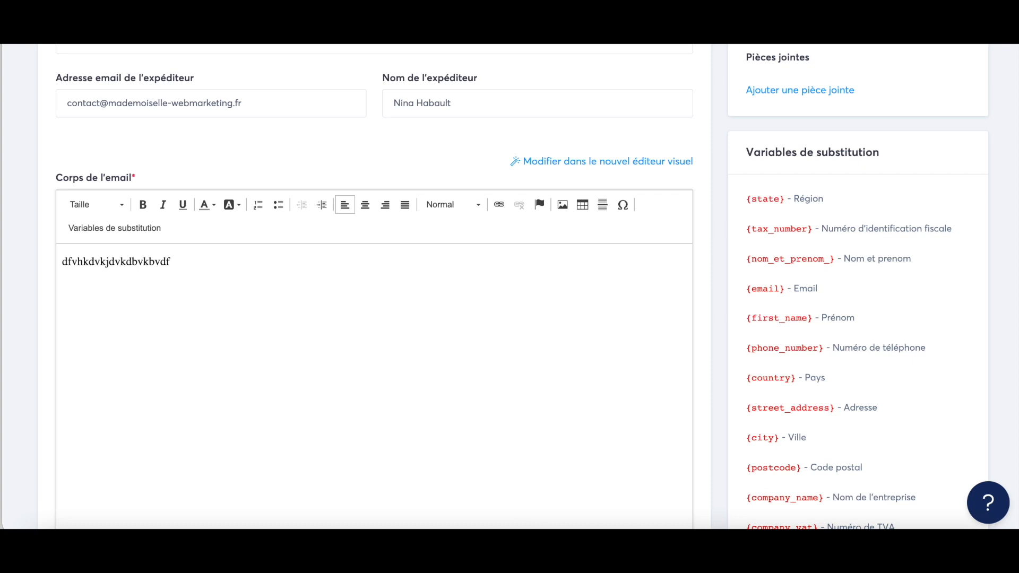
key("Return")
type("ldjfojdfvhdvkhvf")
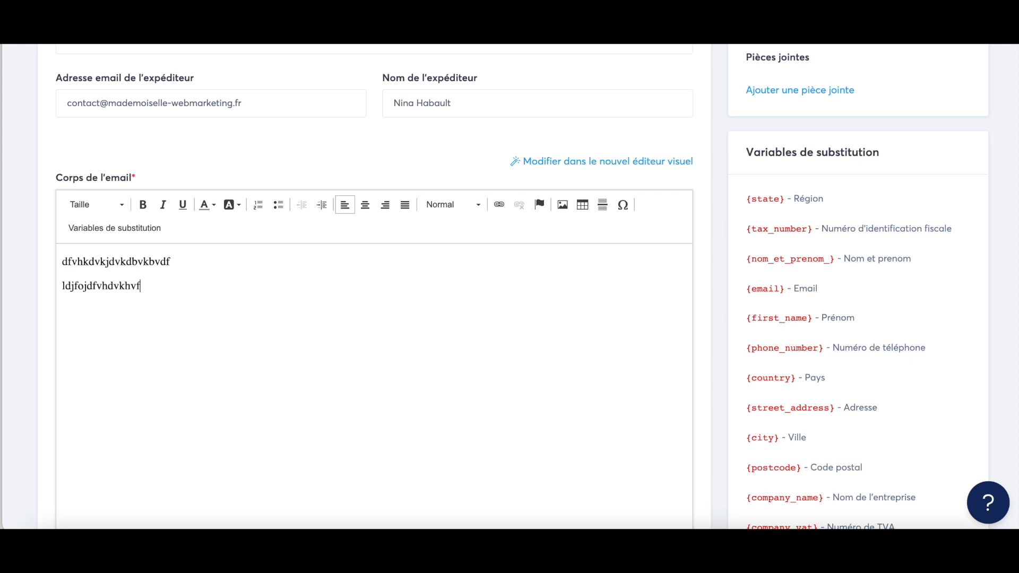
key("Return")
type("idjfiodjhofr")
scroll(416, 345, "down", 5)
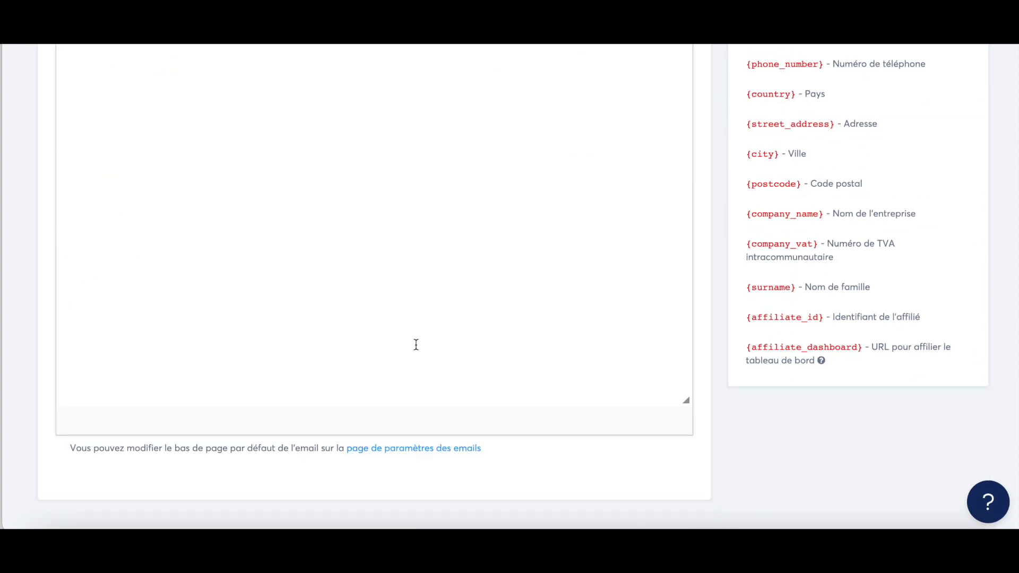
scroll(416, 345, "up", 5)
scroll(417, 345, "up", 4)
scroll(289, 325, "down", 1)
scroll(289, 325, "up", 1)
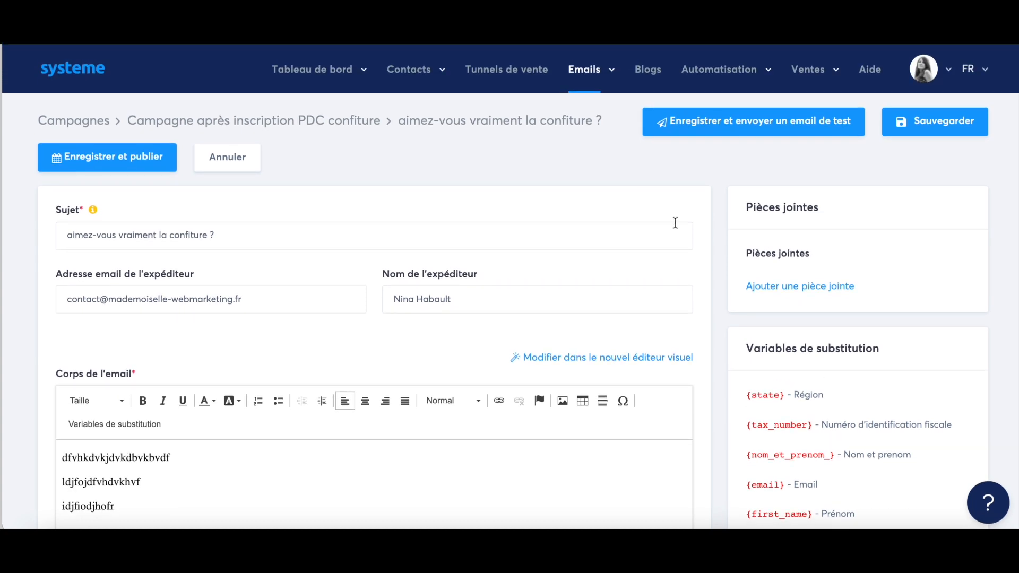
left_click(944, 121)
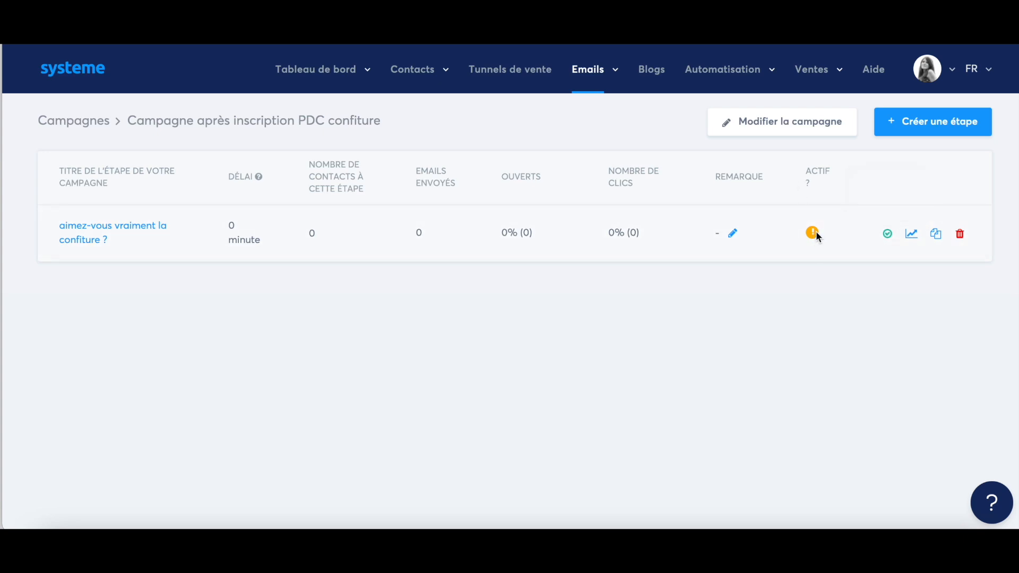
Step: Publish the "aimez-vous vraiment la confiture ?" email with a delay of 0 minutes
left_click(888, 234)
left_click(412, 239)
key("BackSpace")
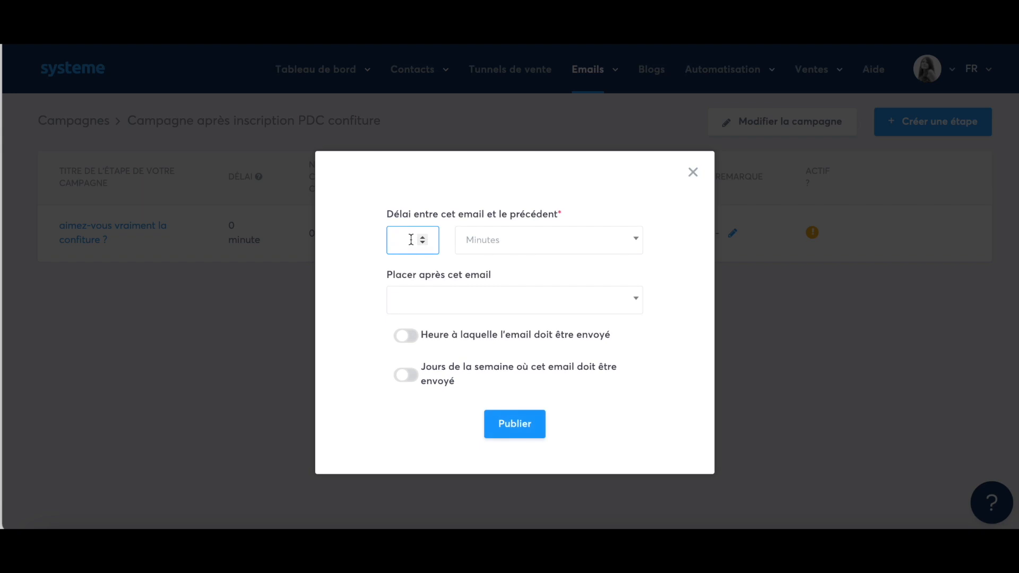
type("0")
left_click(509, 422)
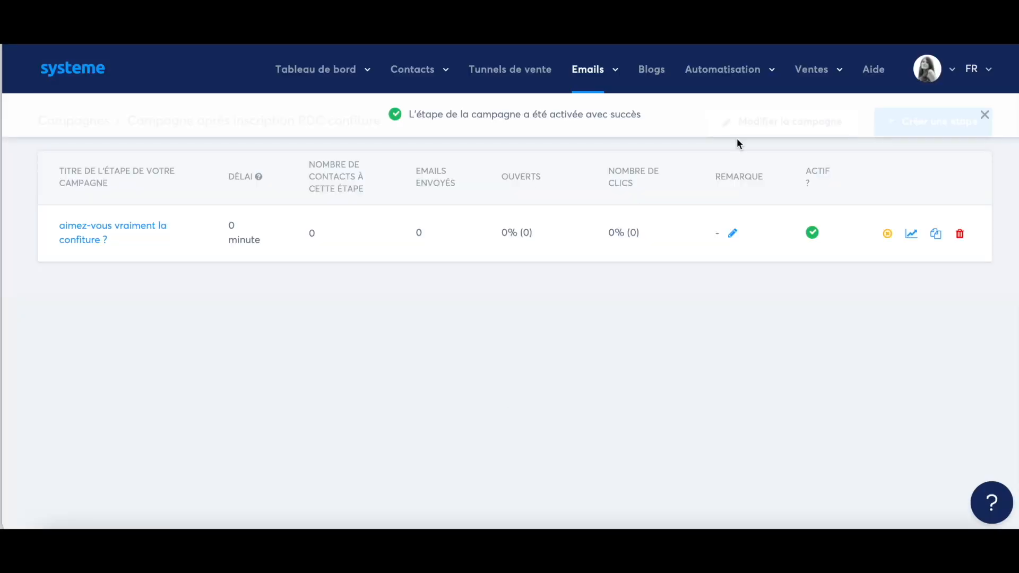
left_click(985, 116)
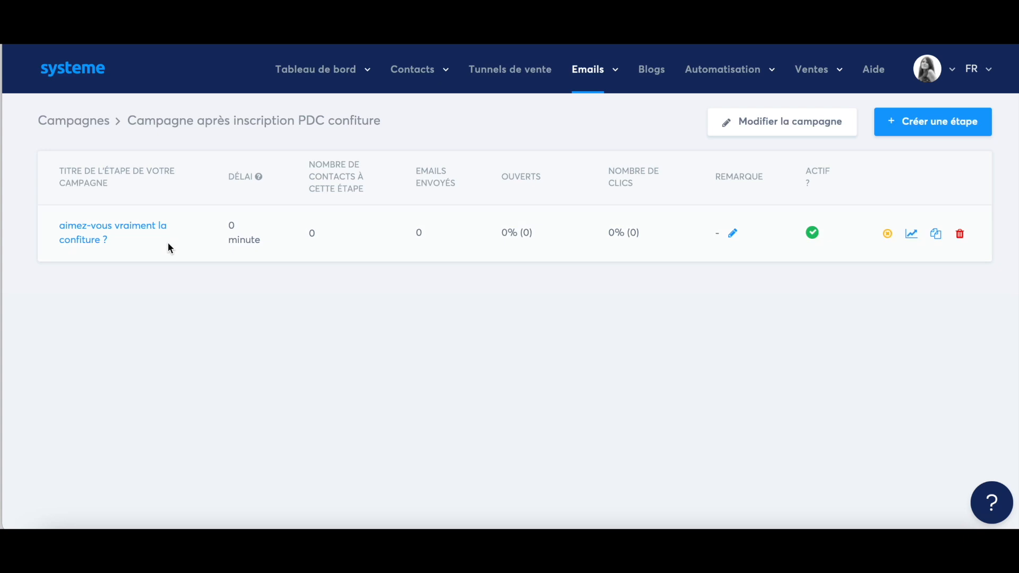
Step: Create a second email step with the subject "aimez vous vraiment la confiture ???", using the classic editor
left_click(937, 125)
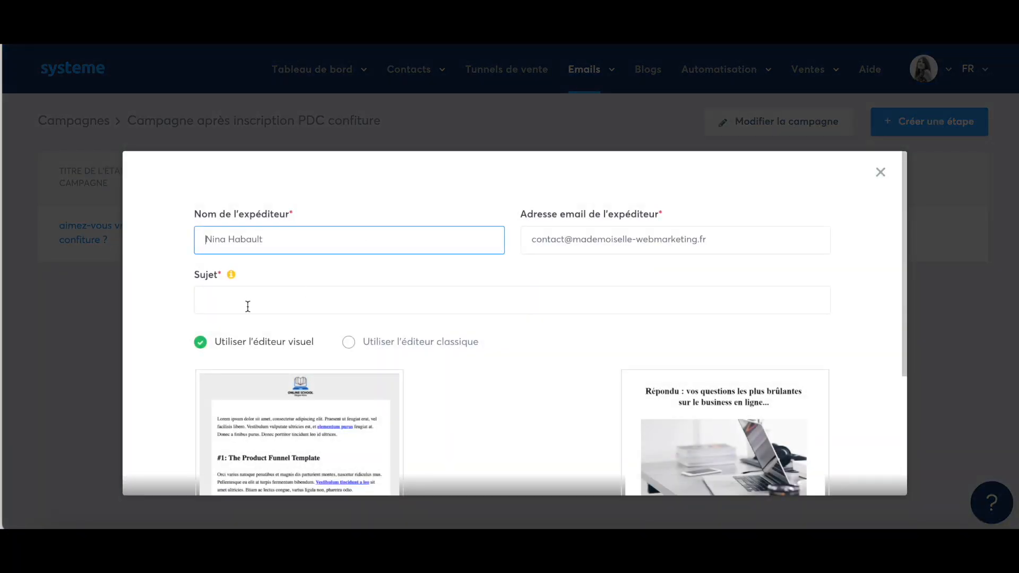
left_click(256, 289)
type("aimez vous vraime")
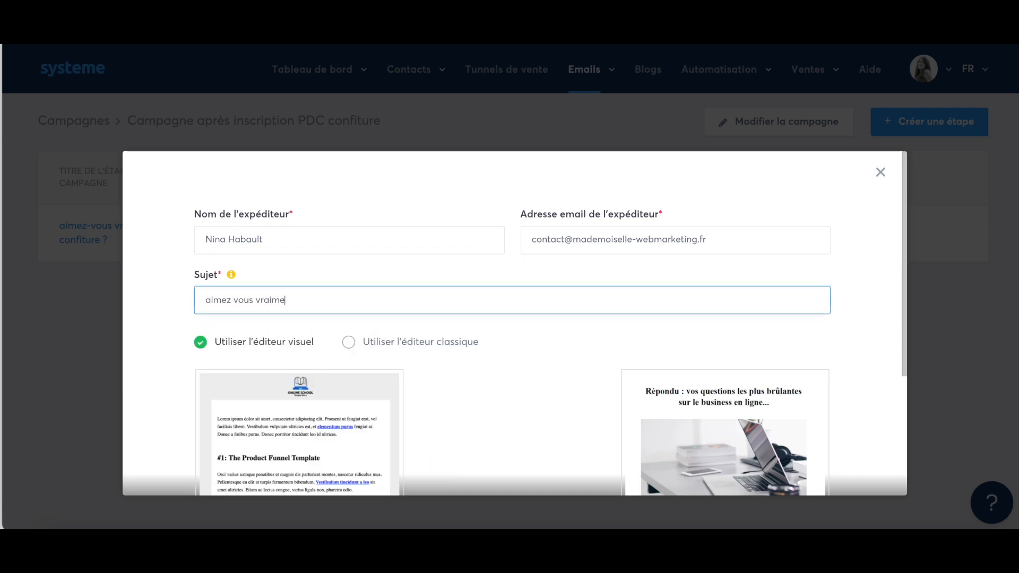
type("nt la confiture ???")
left_click(348, 342)
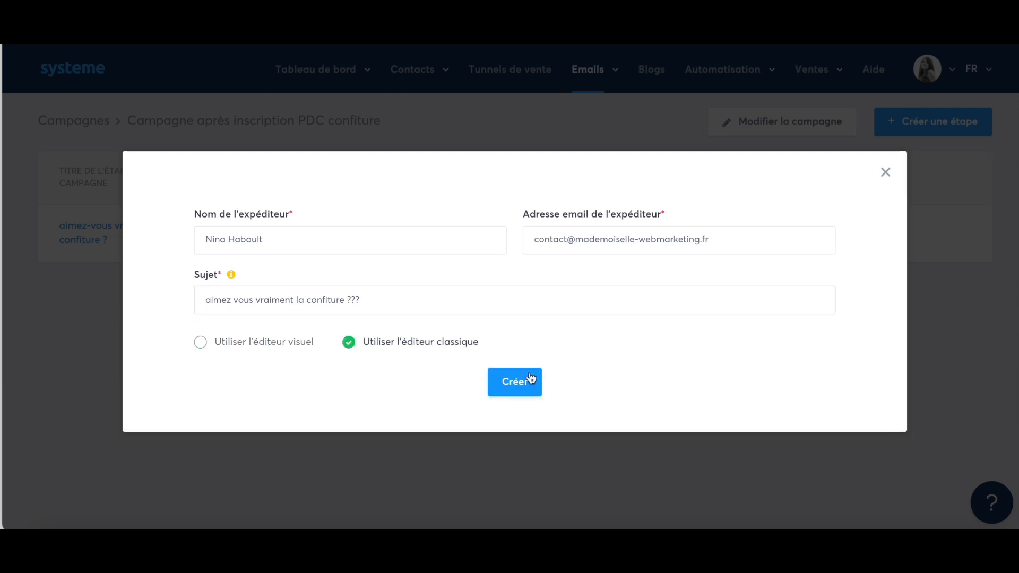
left_click(514, 383)
Step: Write the placeholder lines "dfjgnkjdfhvkdvhdfvljdf" and "dufhduifhiudf" as the second email's body and save the email
left_click(225, 484)
type("dfjgnkjdfhvkdvhdfvljdf dufhduifhiudf")
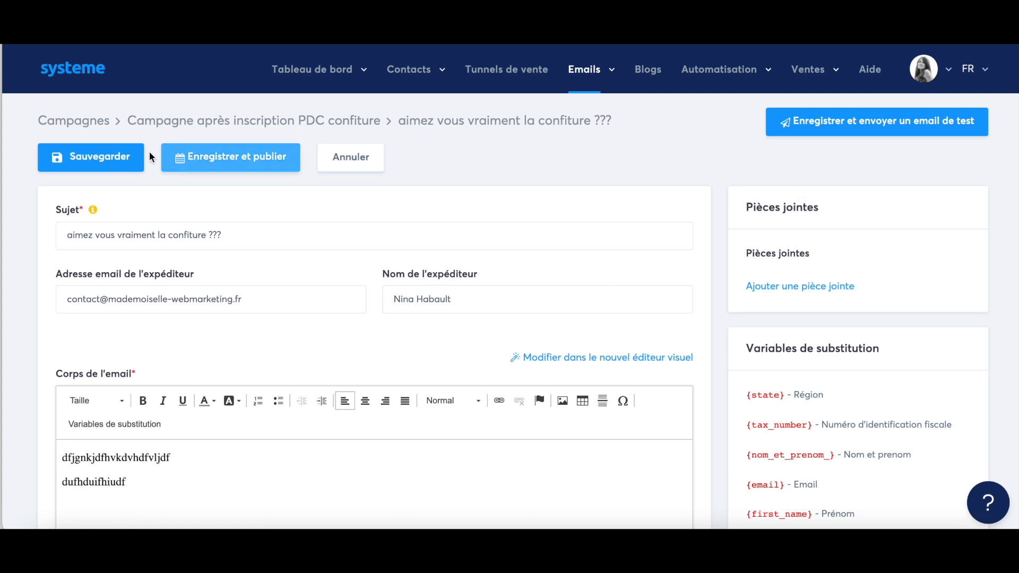
left_click(114, 158)
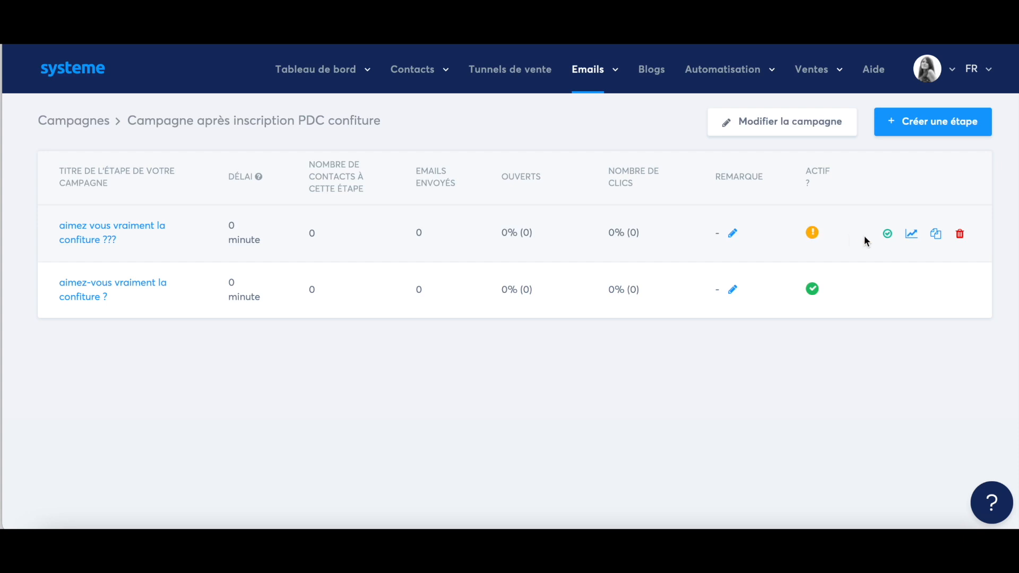
Step: Publish the "aimez vous vraiment la confiture ???" email with a delay of 2 days, placed after "aimez-vous vraiment la confiture ?"
left_click(888, 238)
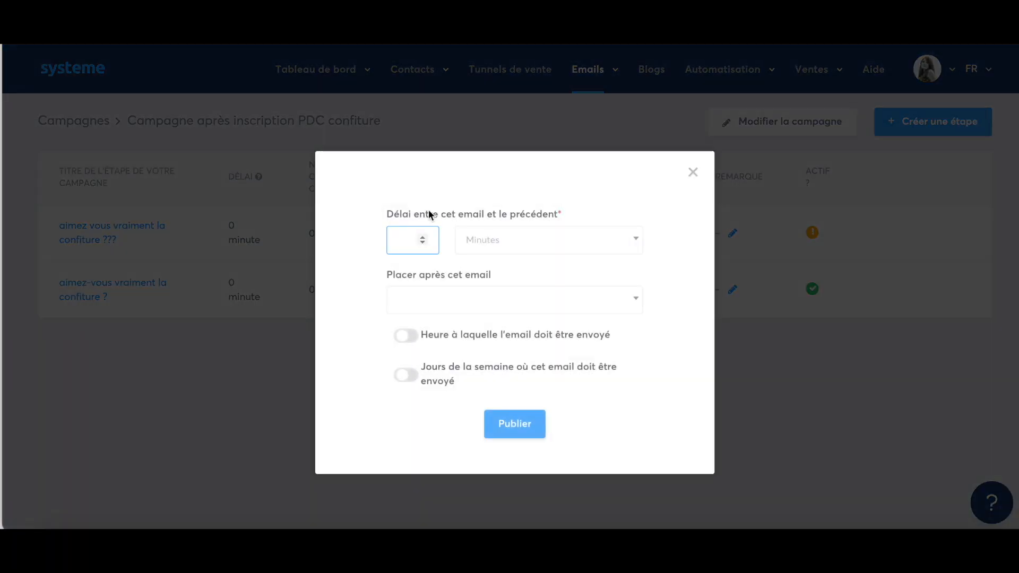
left_click(405, 245)
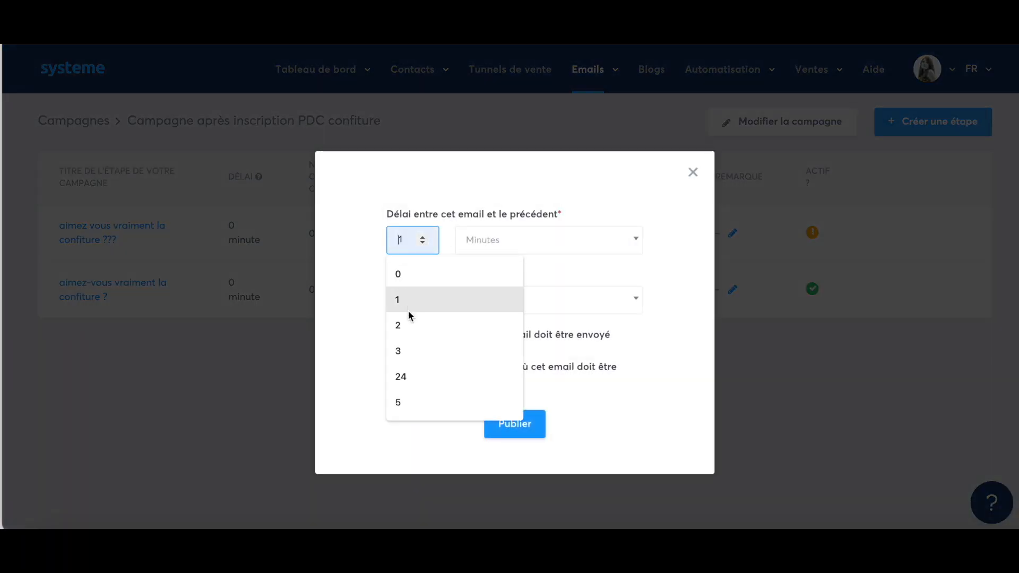
left_click(415, 324)
left_click(525, 242)
left_click(499, 318)
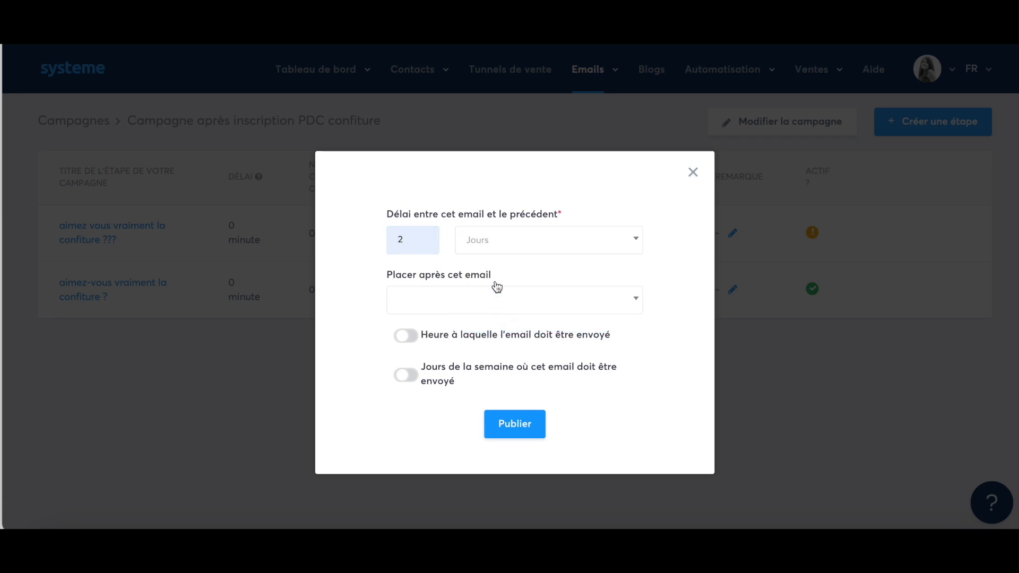
left_click(472, 309)
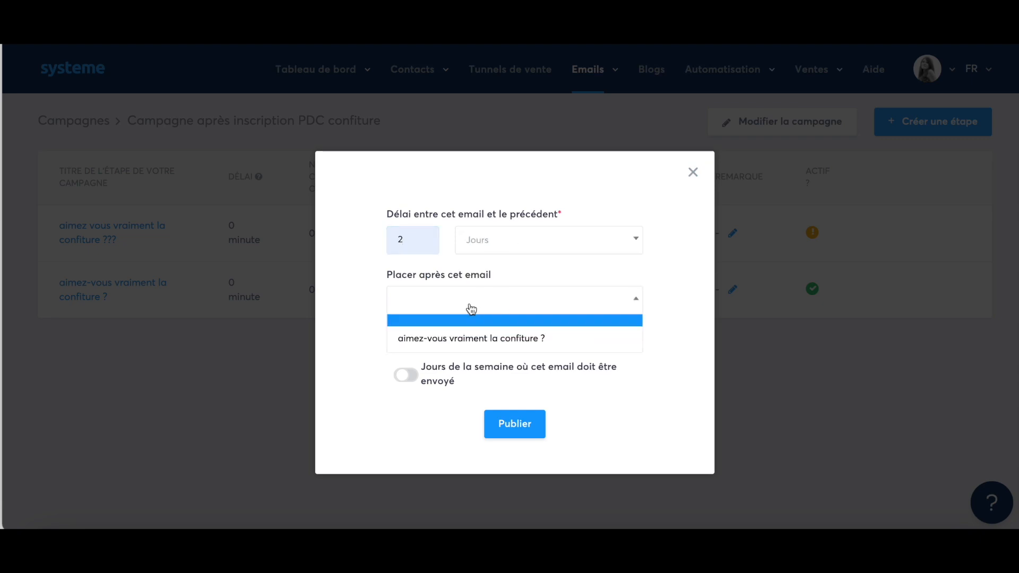
left_click(440, 342)
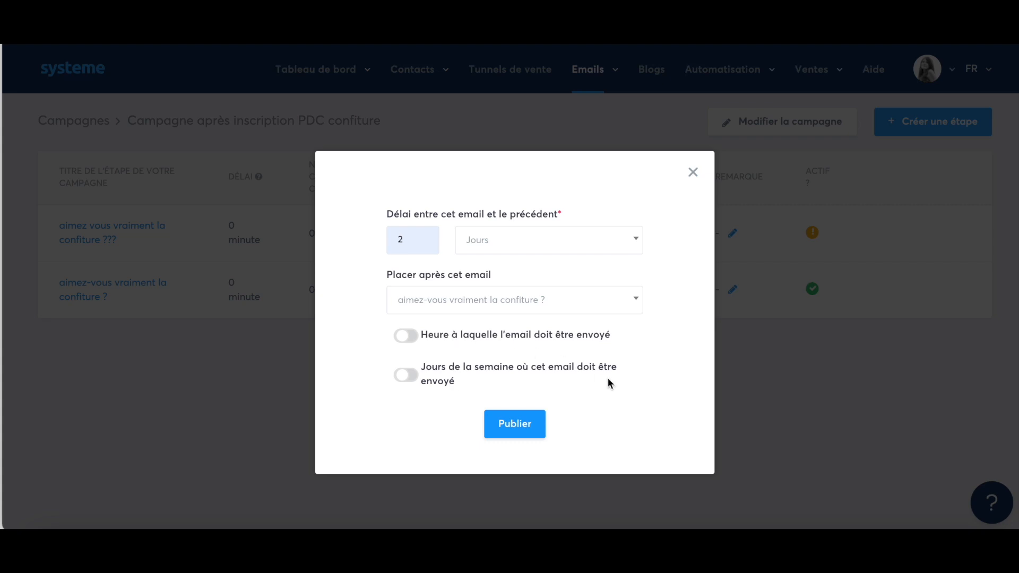
left_click(524, 424)
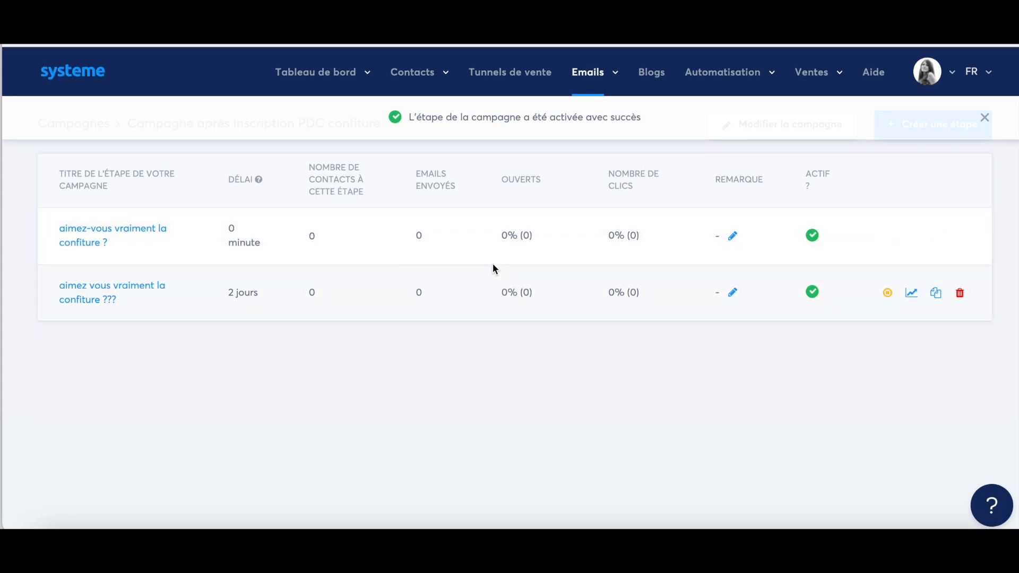
left_click(985, 114)
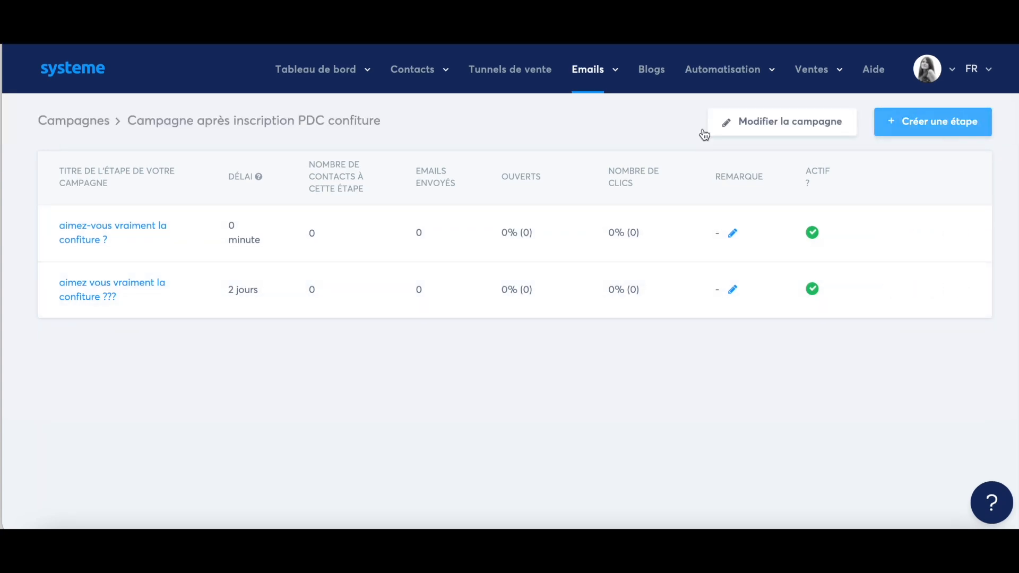
Step: Open the page signup (optin) automation rule of the capture page in the "Formation gratuite sur le droit" funnel
left_click(600, 74)
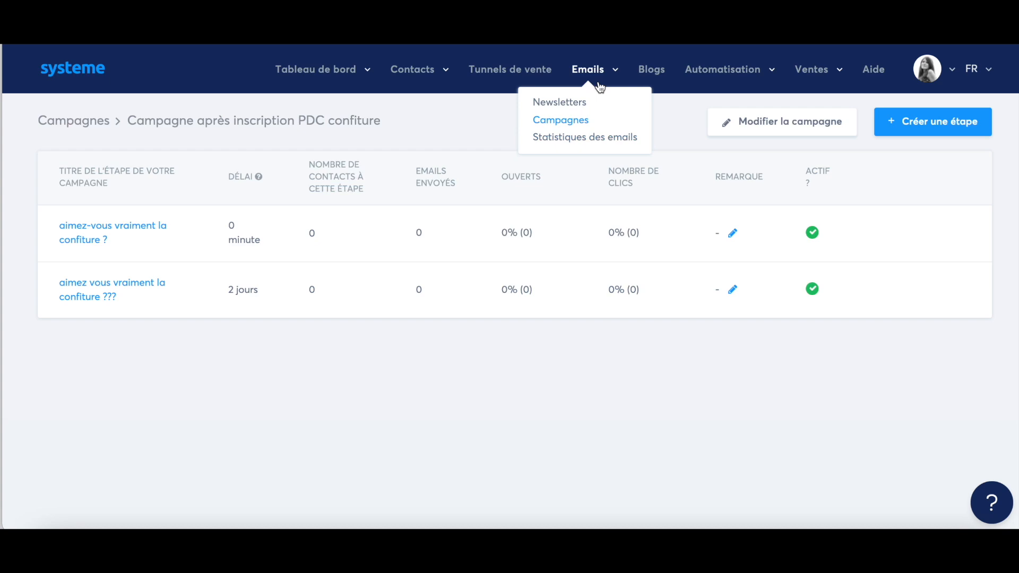
left_click(492, 83)
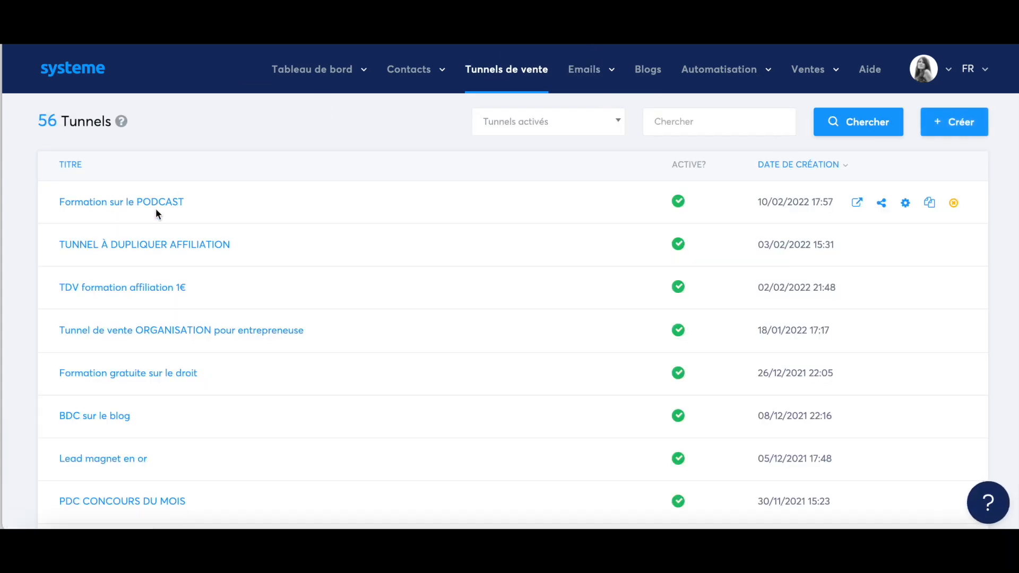
left_click(120, 206)
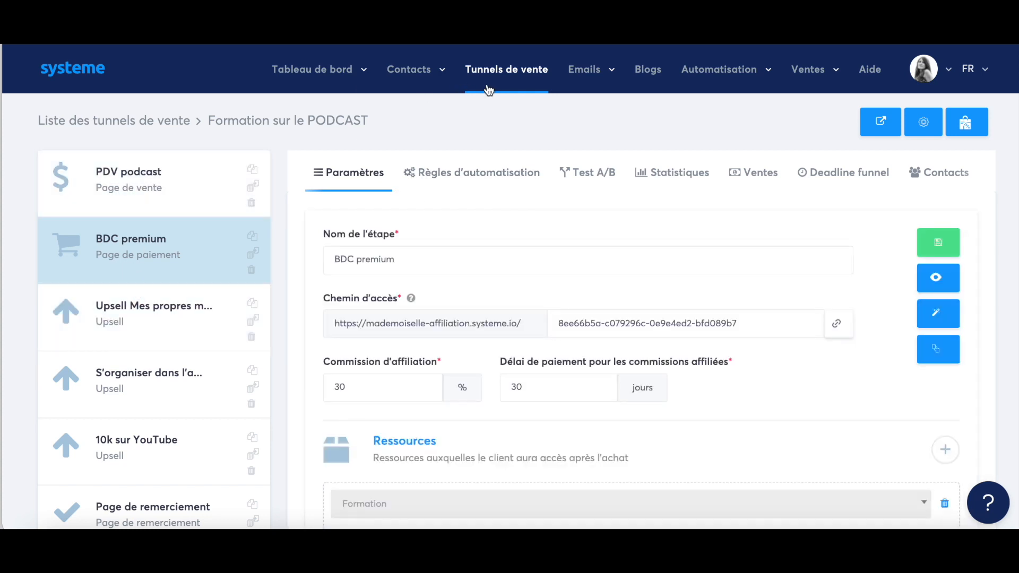
left_click(531, 79)
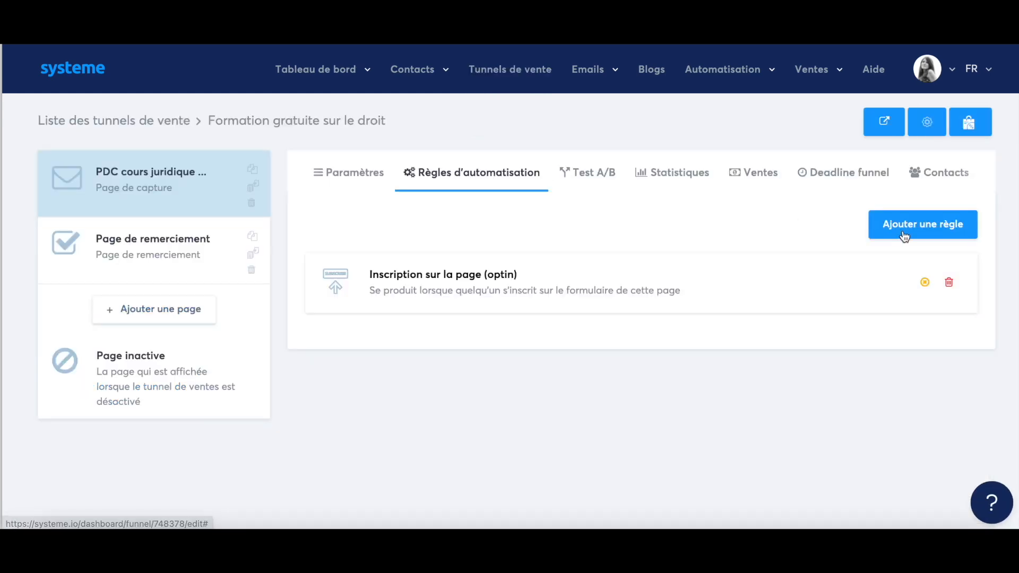
left_click(473, 287)
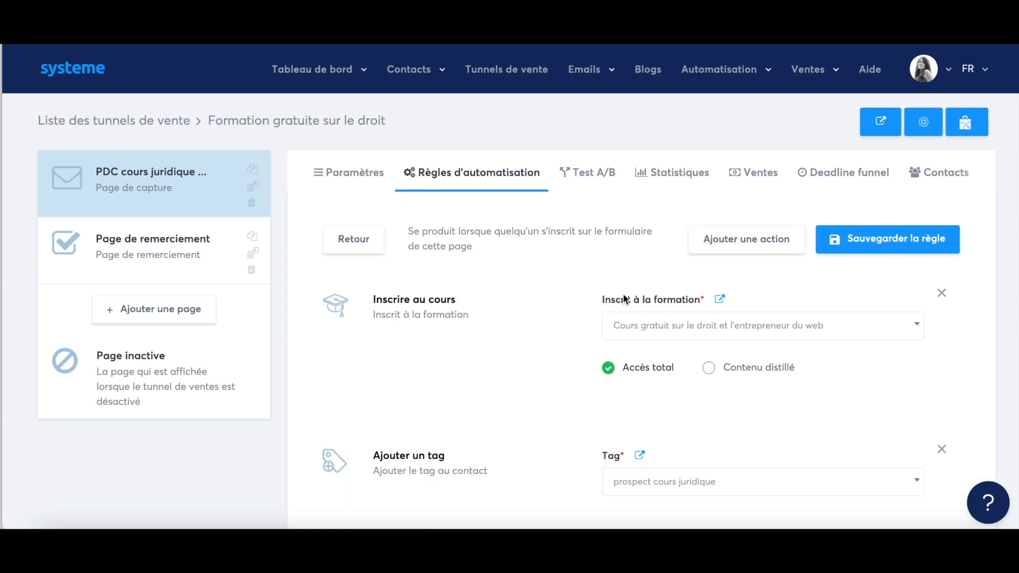
Step: Add a campaign subscription action to the signup rule, using "Campagne après inscription PDC confiture"
left_click(731, 244)
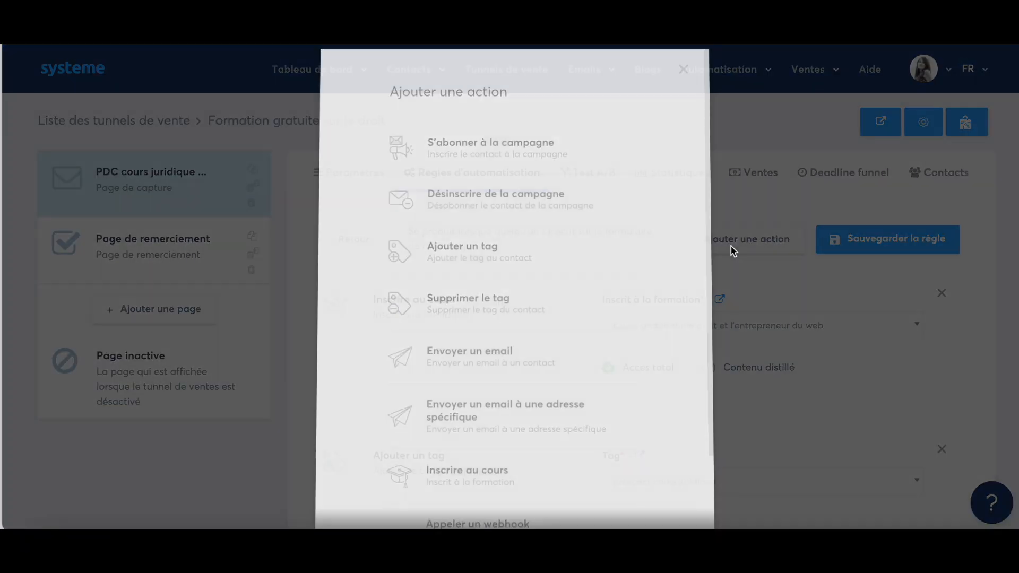
left_click(462, 152)
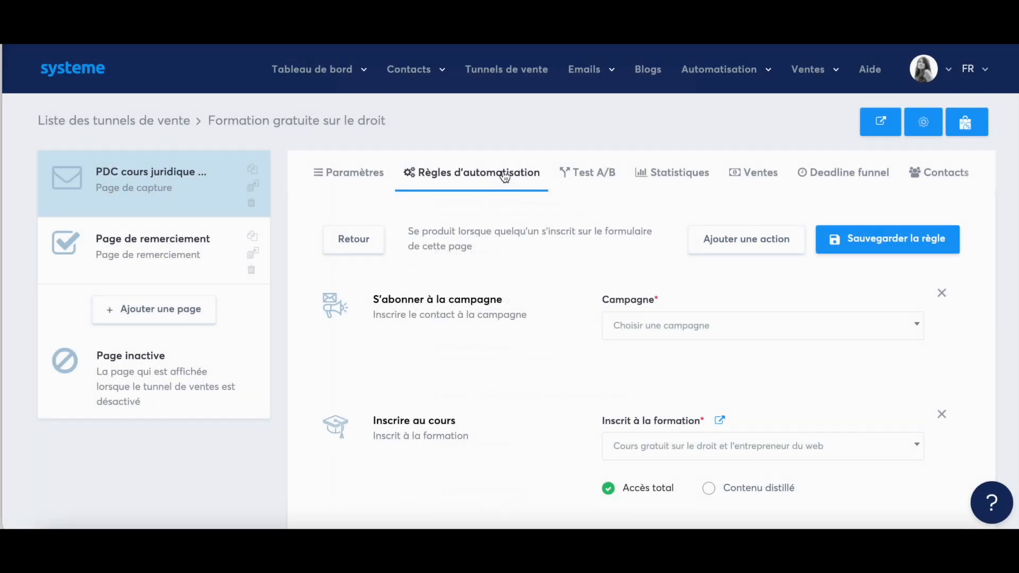
left_click(666, 328)
scroll(704, 399, "down", 3)
scroll(704, 399, "up", 1)
scroll(704, 399, "down", 4)
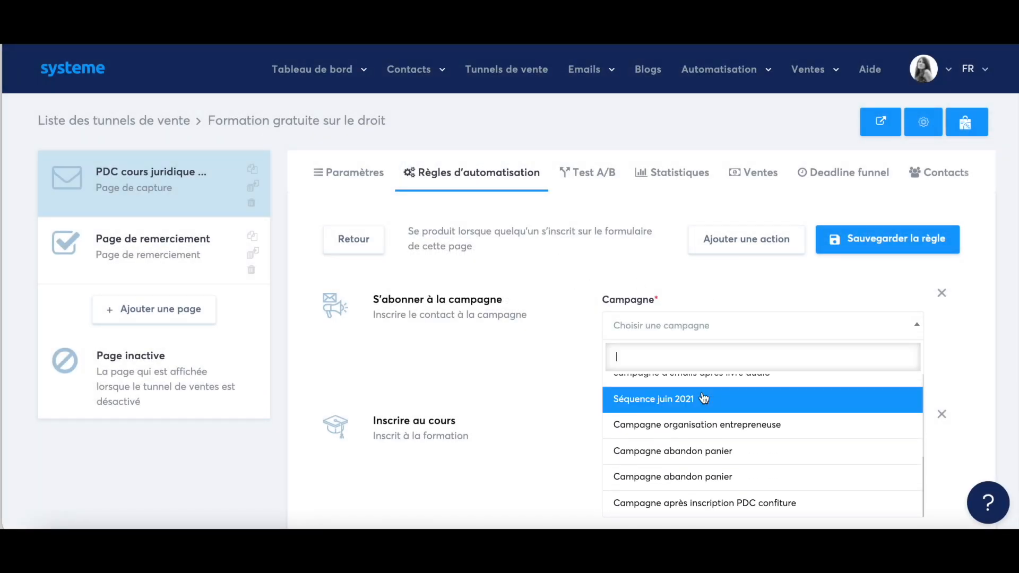
left_click(728, 502)
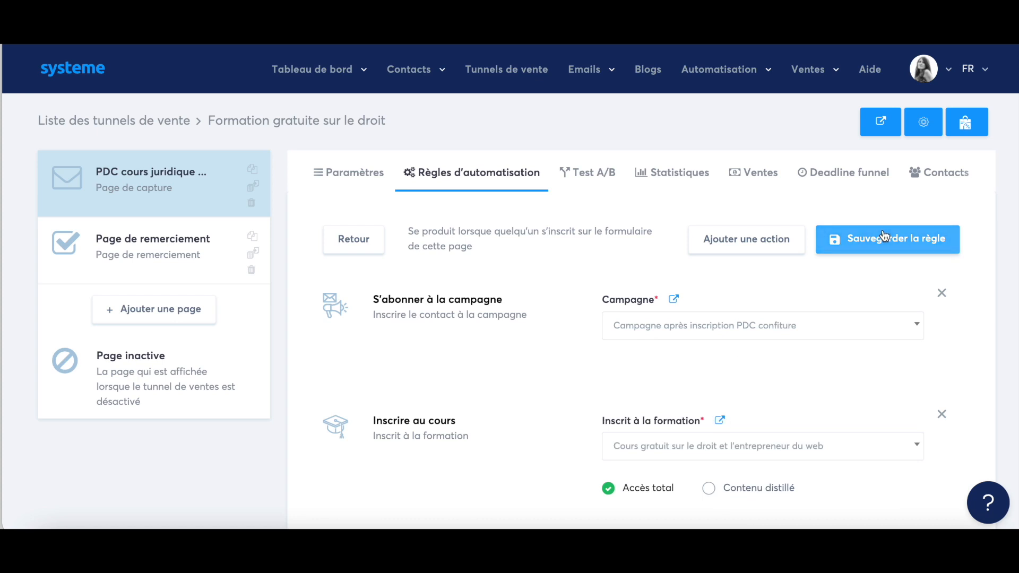